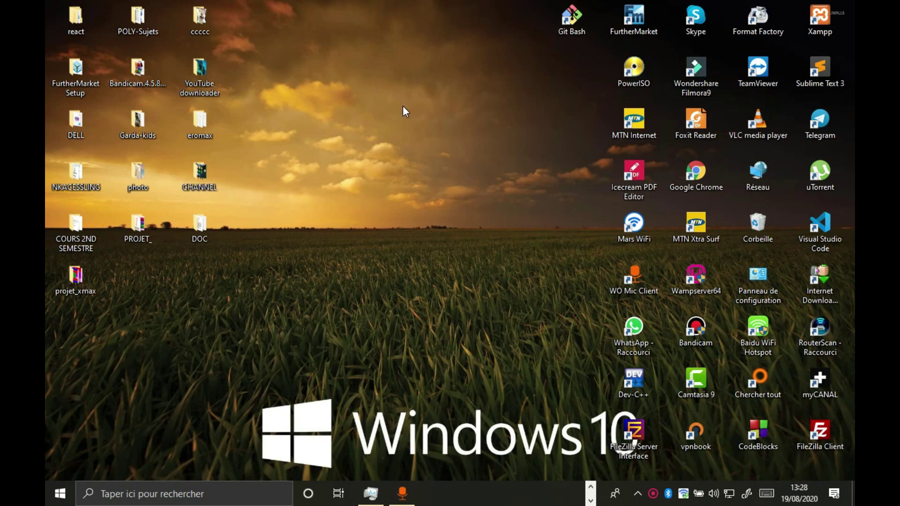
{"action": "right_click", "coordinate": [403, 109]}
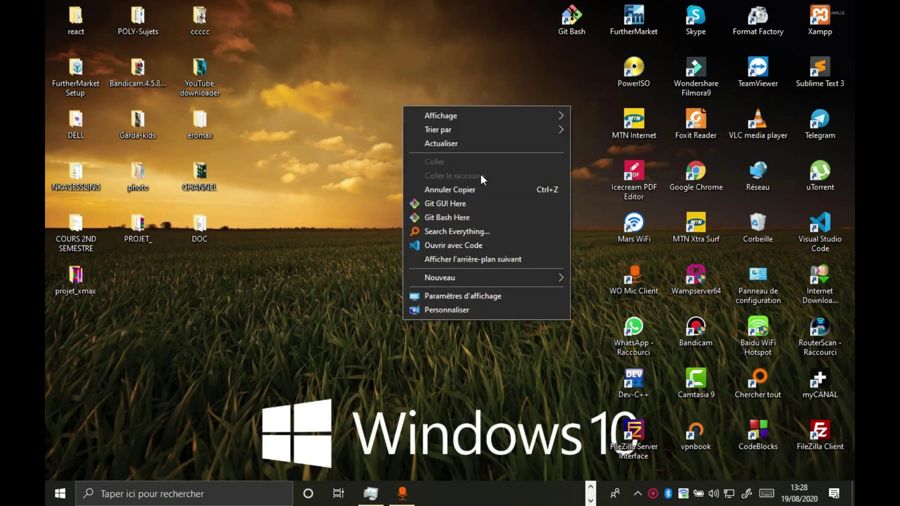
{"action": "left_click", "coordinate": [455, 145]}
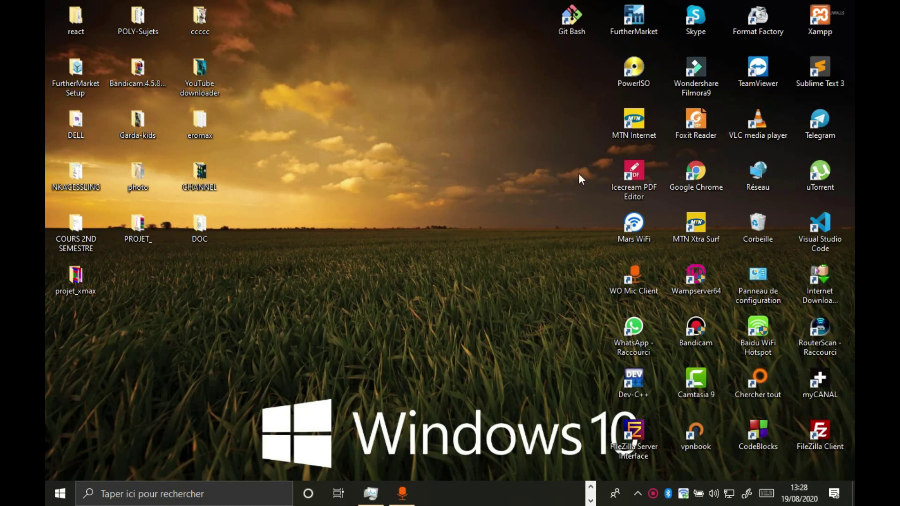
{"action": "right_click", "coordinate": [404, 175]}
{"action": "left_click", "coordinate": [462, 209]}
{"action": "right_click", "coordinate": [375, 135]}
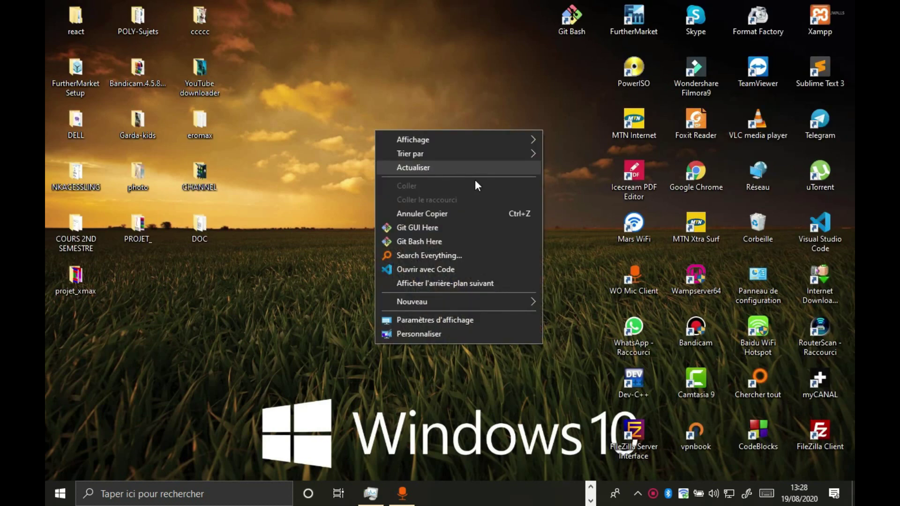
{"action": "left_click", "coordinate": [443, 167]}
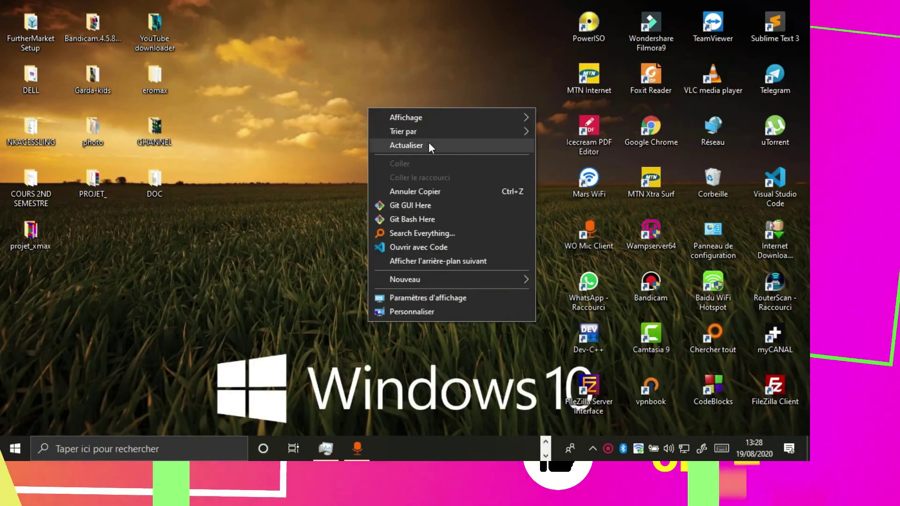
{"action": "left_click", "coordinate": [428, 142]}
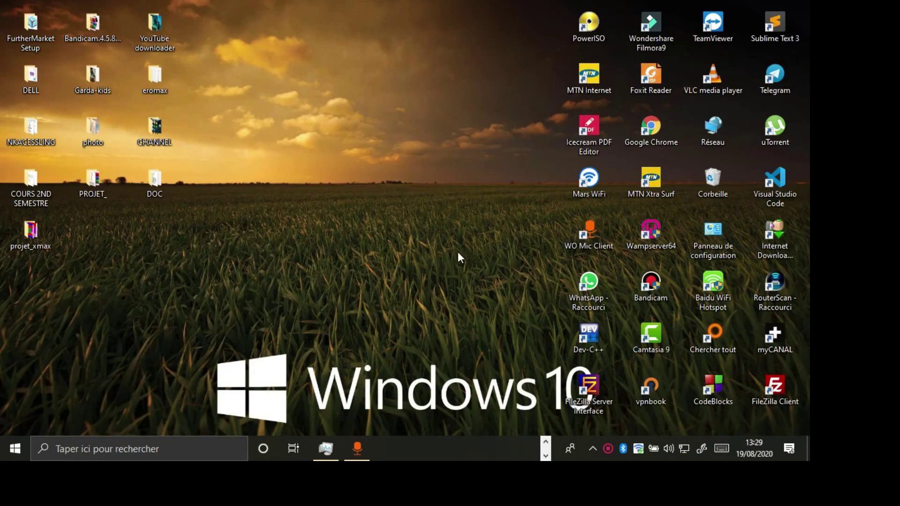
{"action": "right_click", "coordinate": [425, 181]}
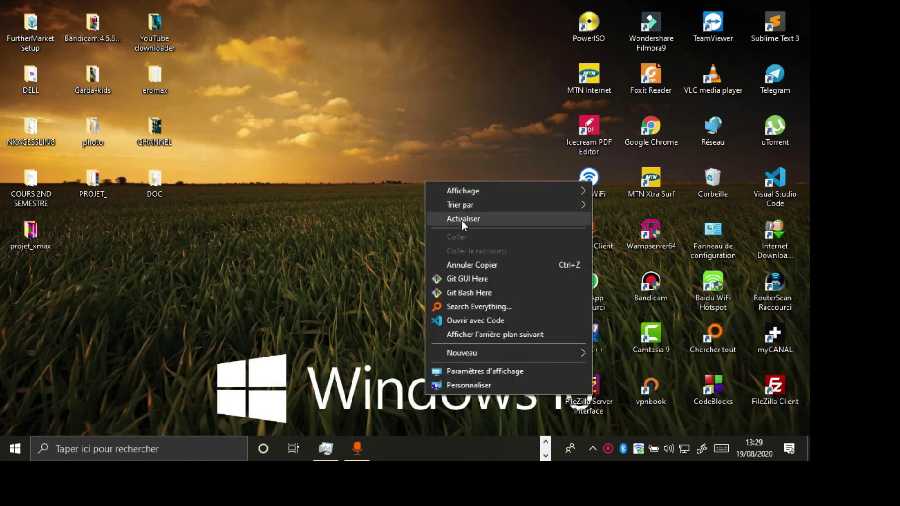
{"action": "left_click", "coordinate": [462, 222]}
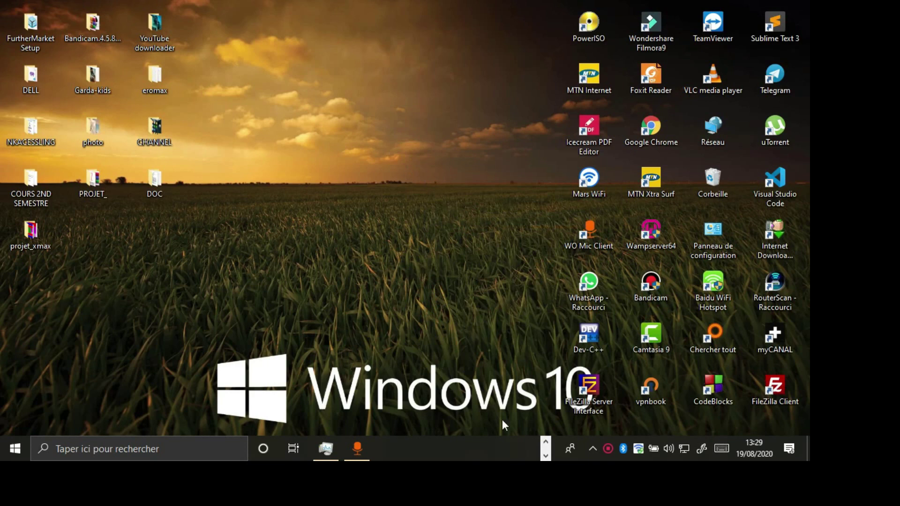
- Launch WhatsApp from its desktop shortcut and bring its window to the front
{"action": "left_click", "coordinate": [545, 455]}
{"action": "left_click", "coordinate": [545, 455]}
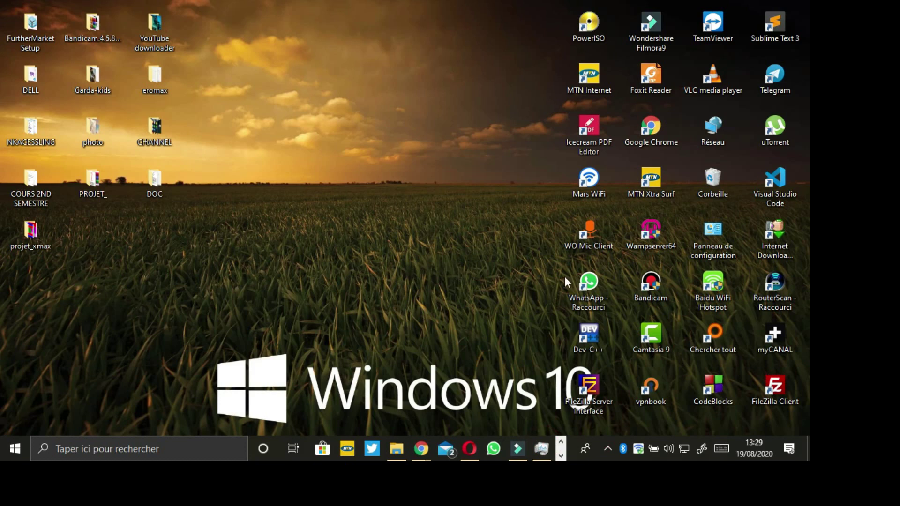
{"action": "double_click", "coordinate": [586, 291]}
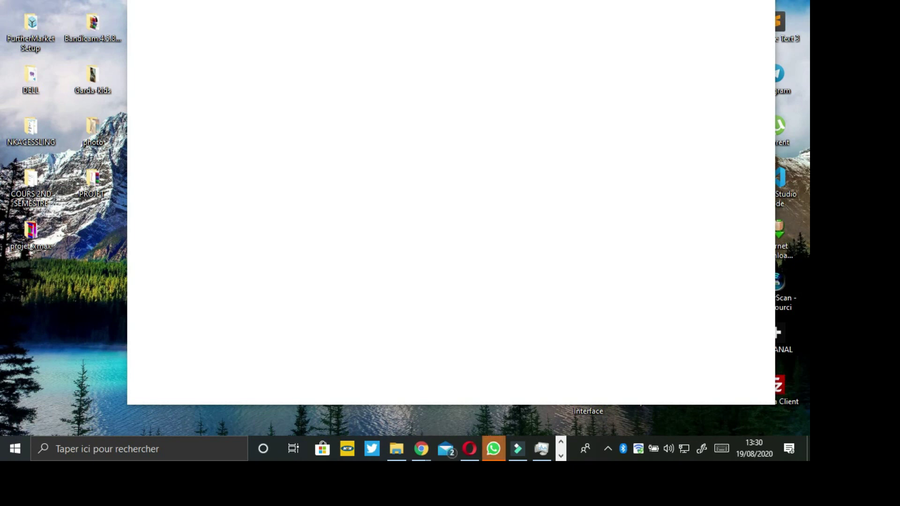
{"action": "left_click", "coordinate": [493, 451]}
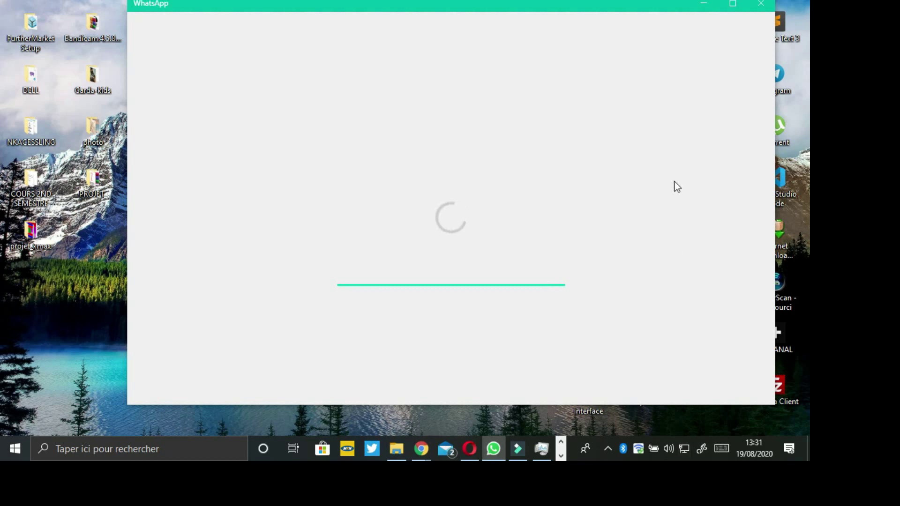
- Retry the connection to the phone immediately and maximize the WhatsApp window
{"action": "mouse_move", "coordinate": [684, 449]}
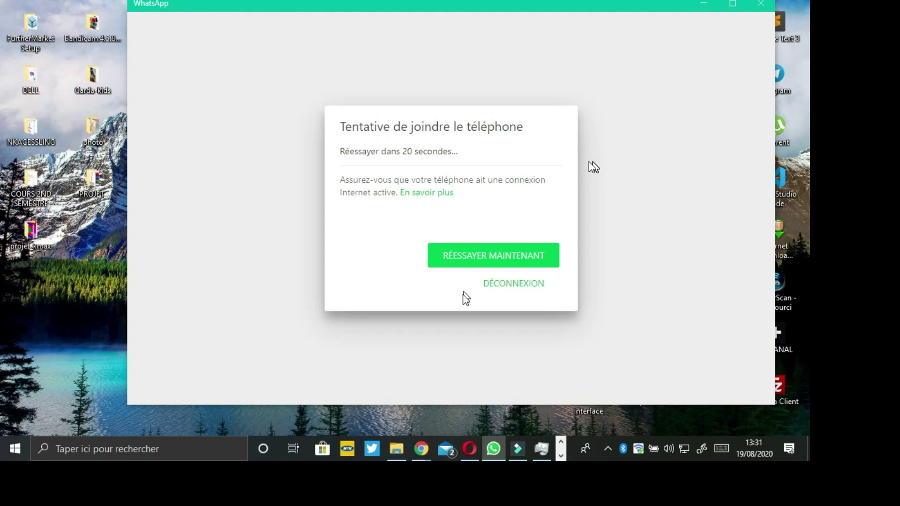
{"action": "left_click", "coordinate": [471, 265]}
{"action": "left_click", "coordinate": [505, 256]}
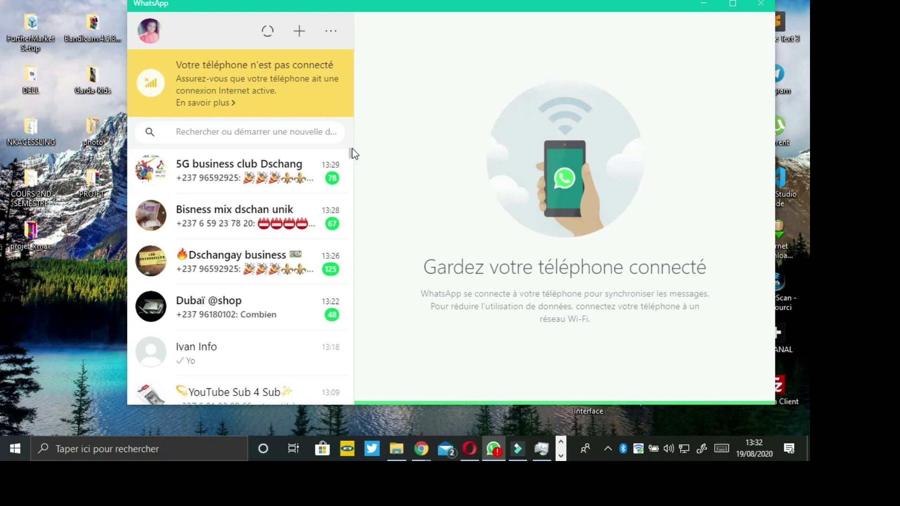
{"action": "left_click", "coordinate": [733, 4]}
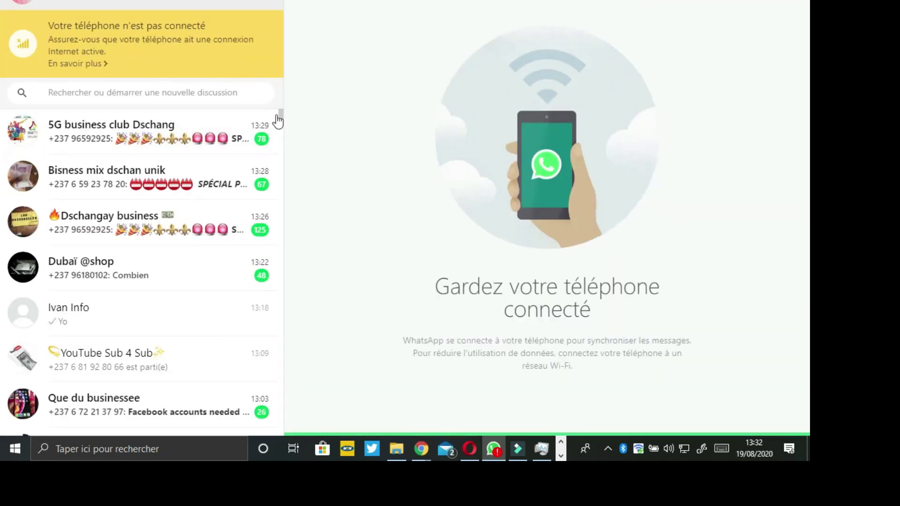
- Look through the chat list down to the older conversations and back to the most recent ones
{"action": "left_click_drag", "start_coordinate": [281, 114], "coordinate": [281, 123]}
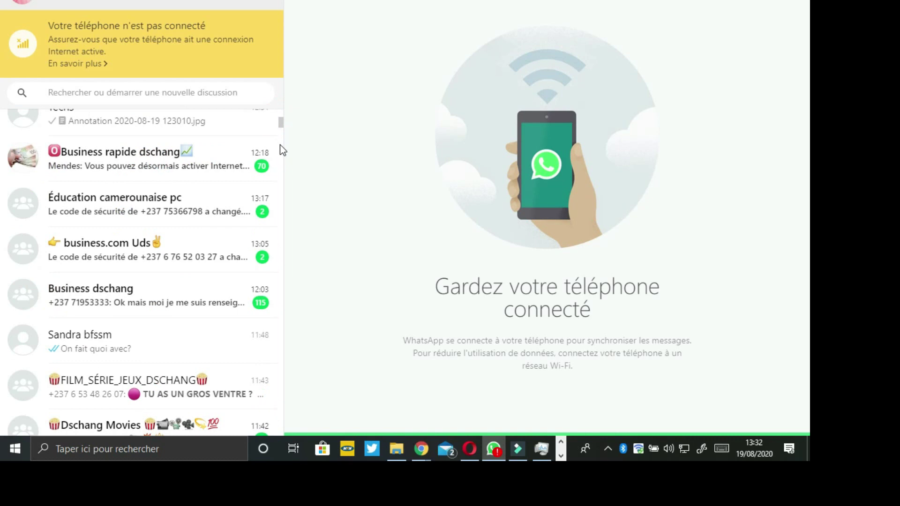
{"action": "left_click", "coordinate": [279, 145]}
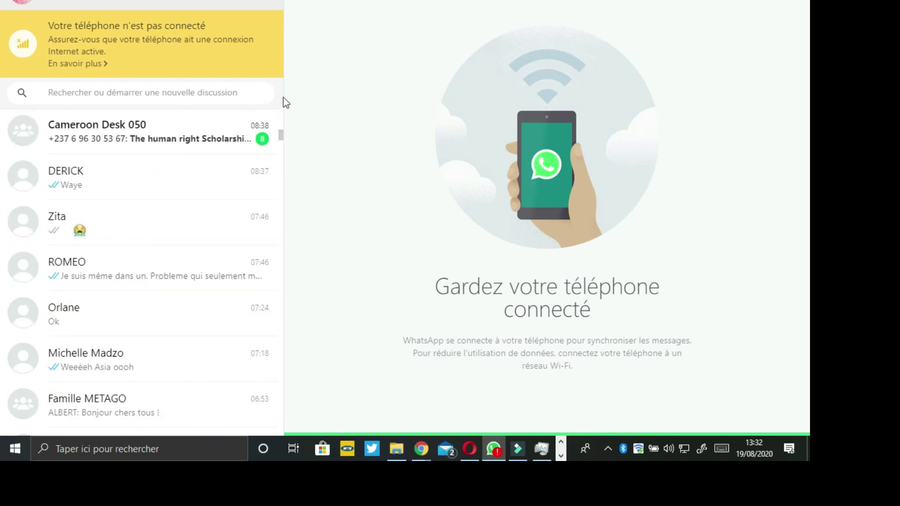
{"action": "scroll", "coordinate": [275, 140], "scroll_direction": "down", "scroll_amount": 5}
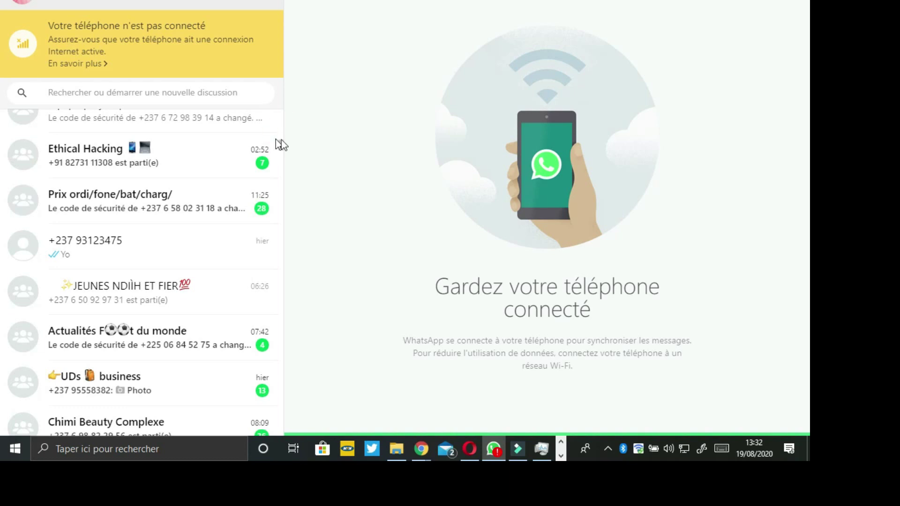
{"action": "left_click_drag", "start_coordinate": [281, 142], "coordinate": [285, 103]}
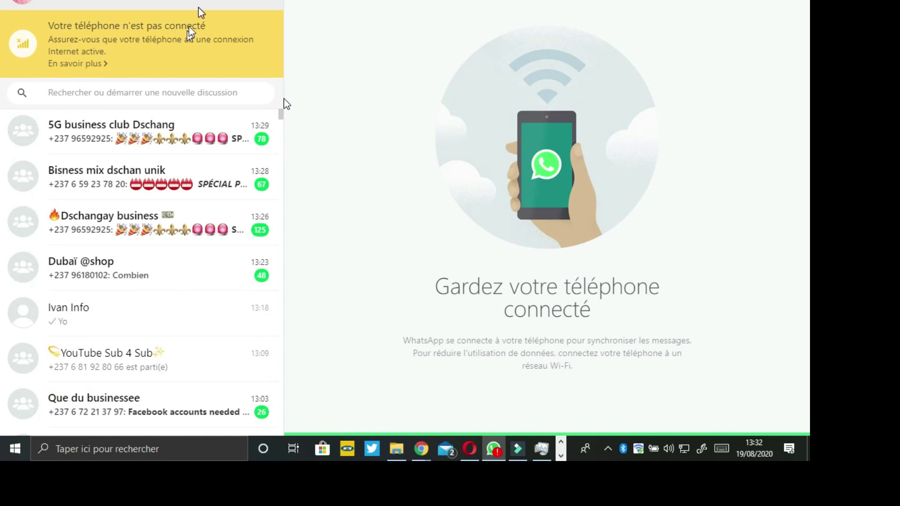
{"action": "left_click_drag", "start_coordinate": [199, 7], "coordinate": [198, 0]}
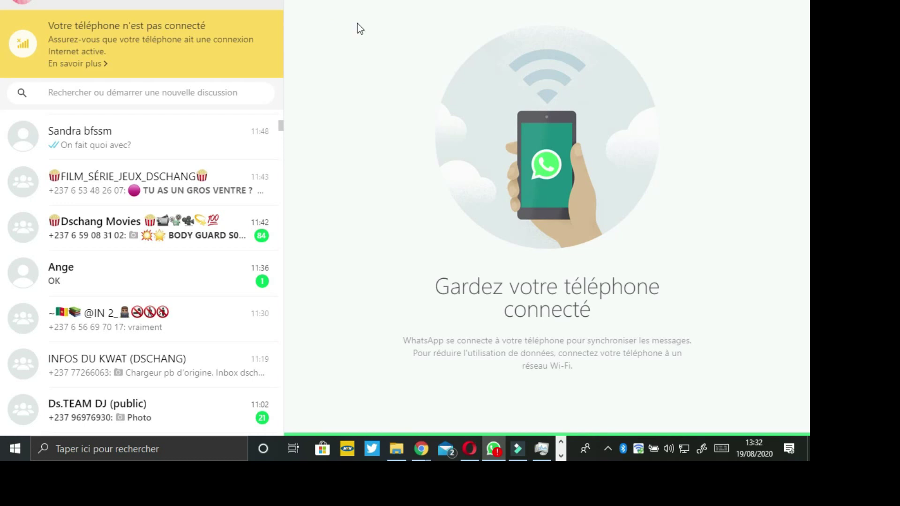
{"action": "left_click", "coordinate": [206, 2]}
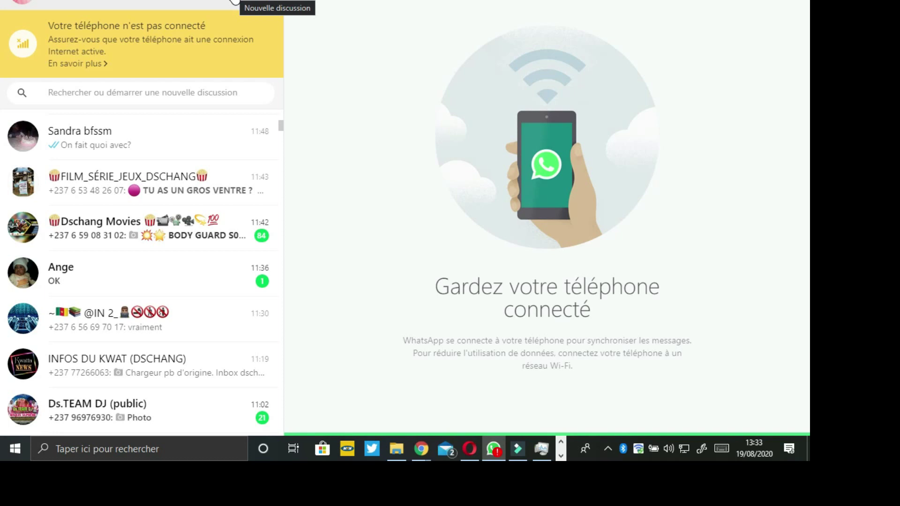
- Examine the contacts offered for a new discussion and the participant list for a new group, and return to the chat list
{"action": "left_click", "coordinate": [235, 2]}
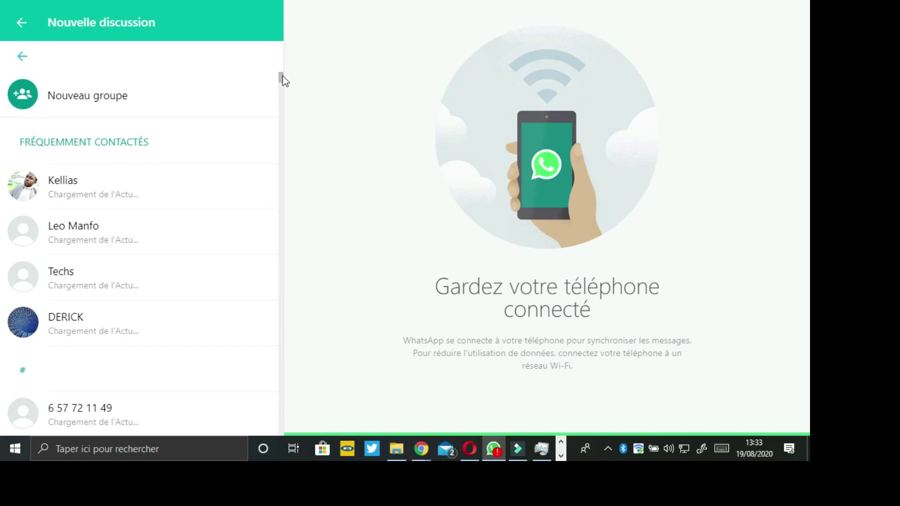
{"action": "left_click_drag", "start_coordinate": [283, 77], "coordinate": [286, 54]}
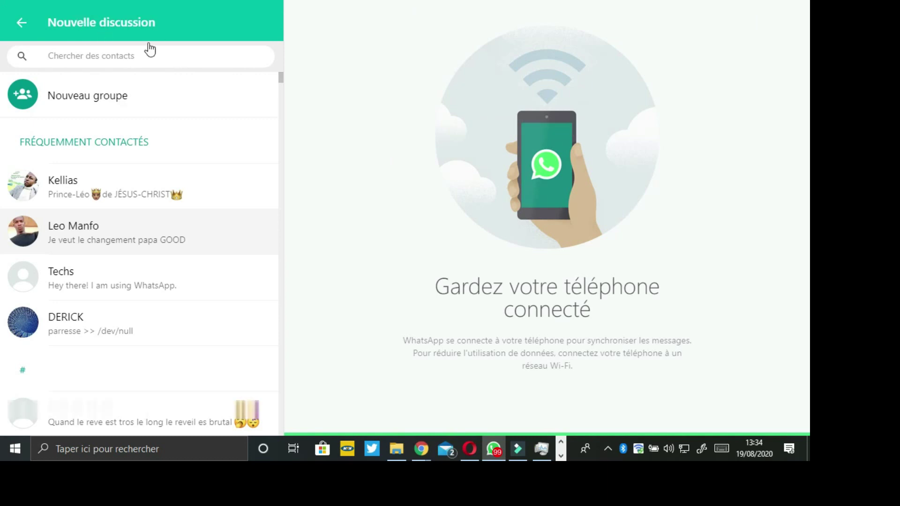
{"action": "left_click", "coordinate": [120, 92]}
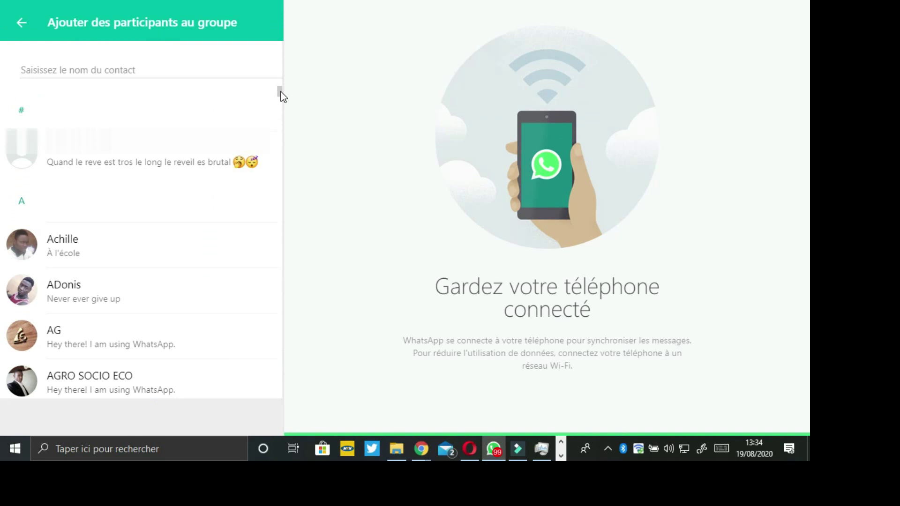
{"action": "left_click_drag", "start_coordinate": [280, 92], "coordinate": [287, 4]}
{"action": "left_click", "coordinate": [21, 23]}
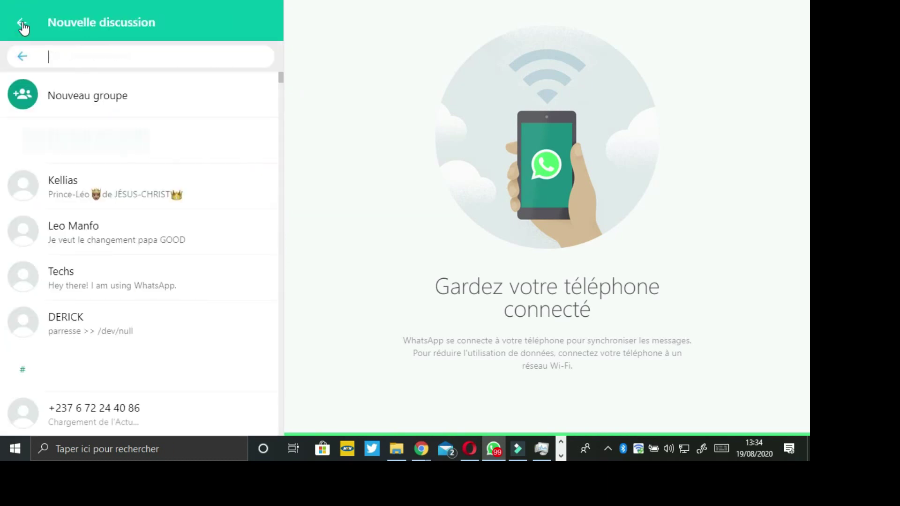
{"action": "left_click", "coordinate": [22, 24]}
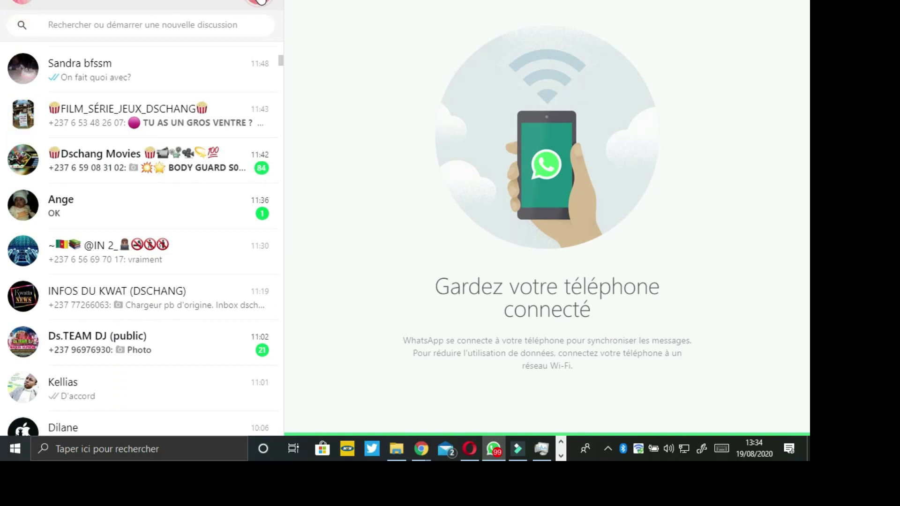
- View the Messenger Rooms introduction through the Créer un salon option and dismiss it without creating a room
{"action": "left_click", "coordinate": [260, 1]}
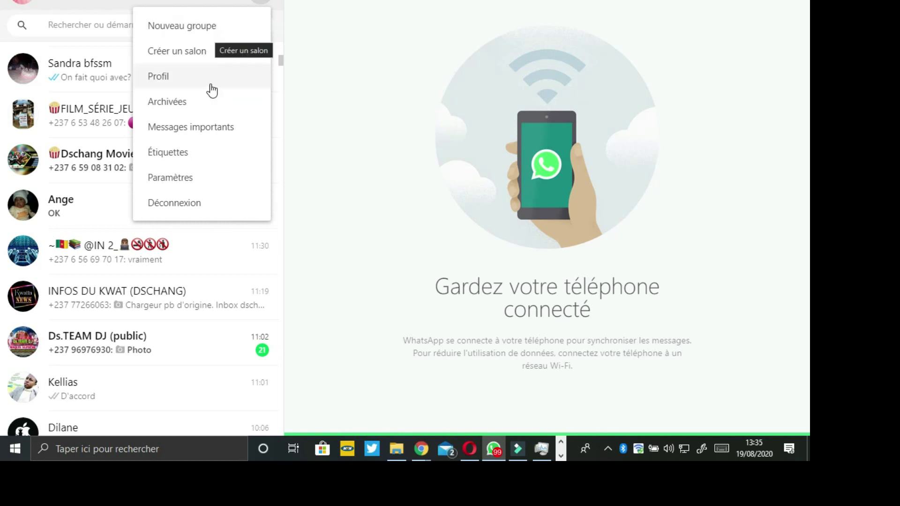
{"action": "left_click", "coordinate": [204, 50]}
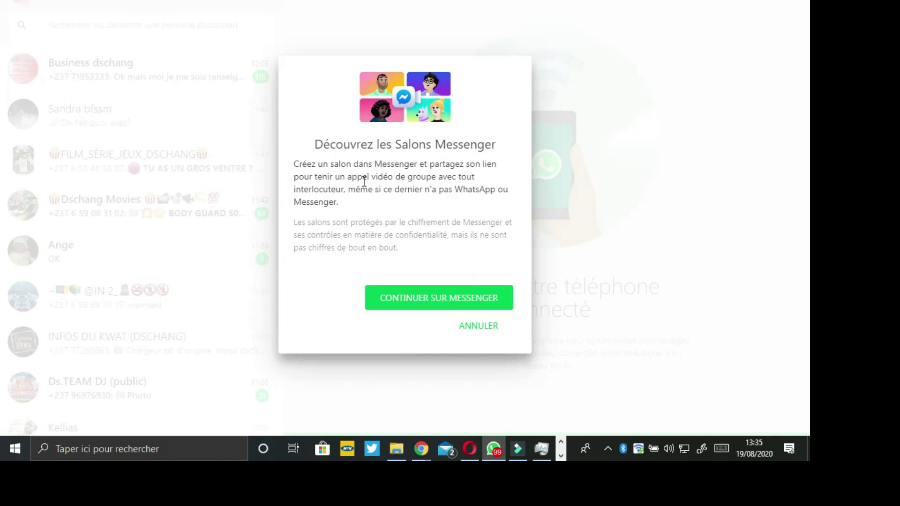
{"action": "left_click", "coordinate": [484, 325]}
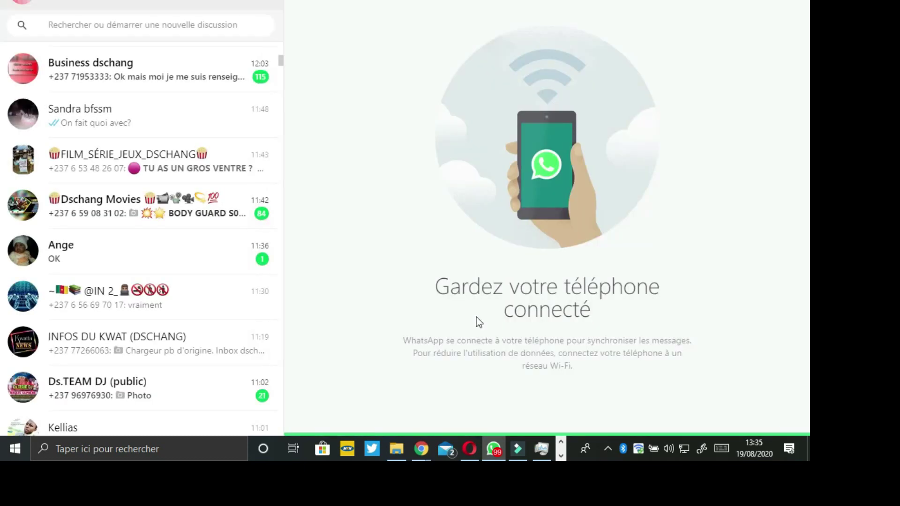
- View the account's Profil page and return to the chat list
{"action": "left_click", "coordinate": [259, 3]}
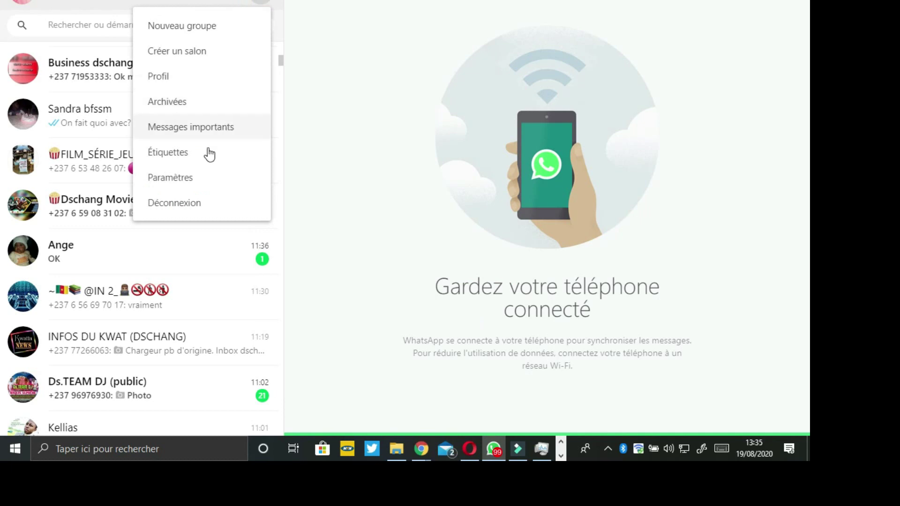
{"action": "left_click", "coordinate": [176, 81]}
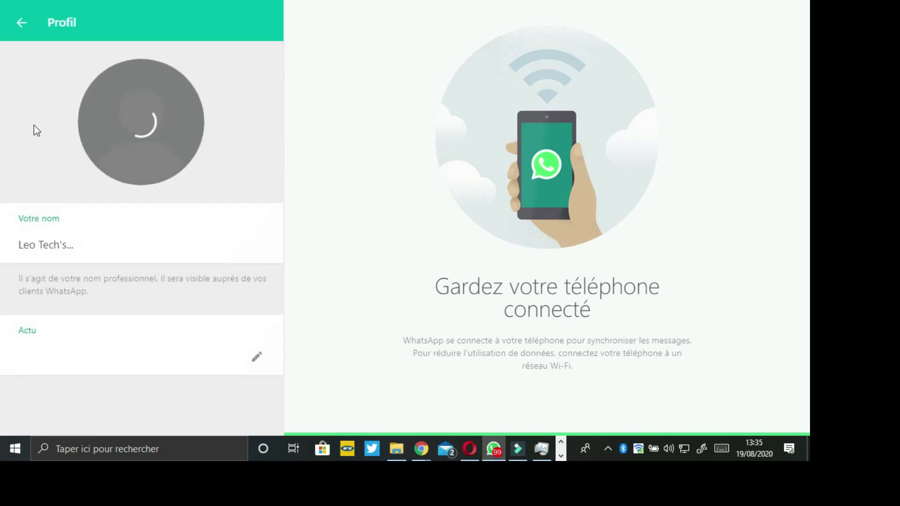
{"action": "left_click", "coordinate": [23, 24]}
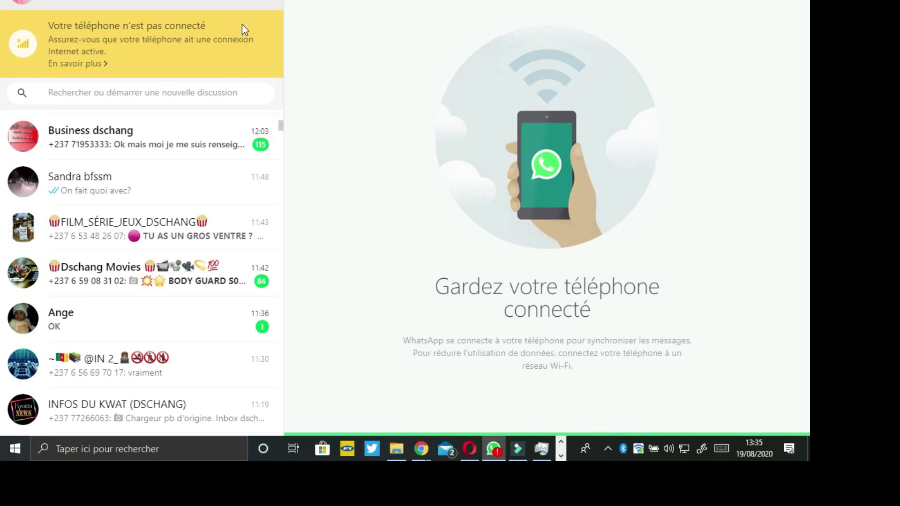
- Check the archived discussions and return to the most recent conversations in the chat list
{"action": "scroll", "coordinate": [242, 24], "scroll_direction": "down", "scroll_amount": 1}
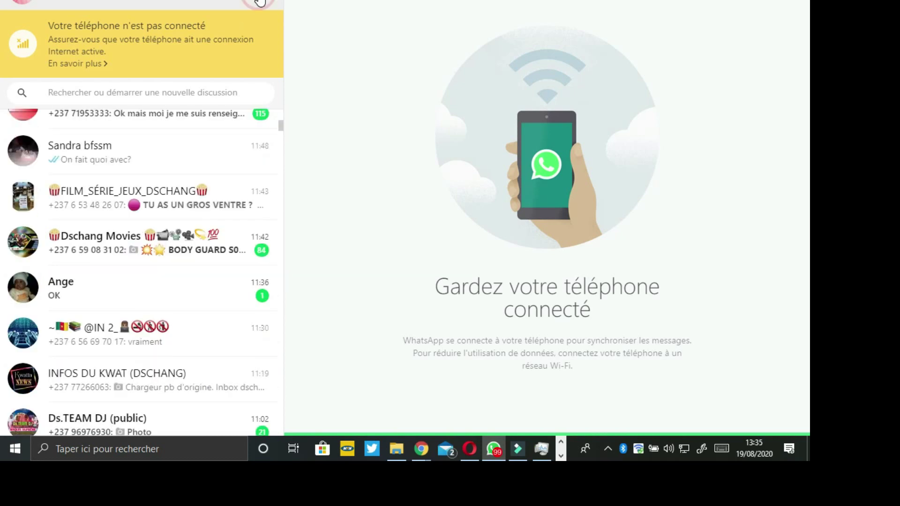
{"action": "left_click", "coordinate": [260, 3]}
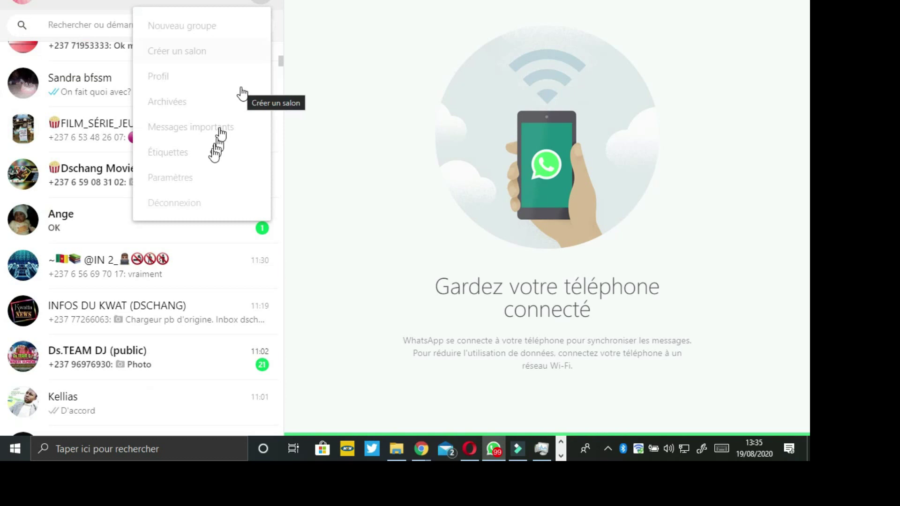
{"action": "left_click", "coordinate": [217, 102]}
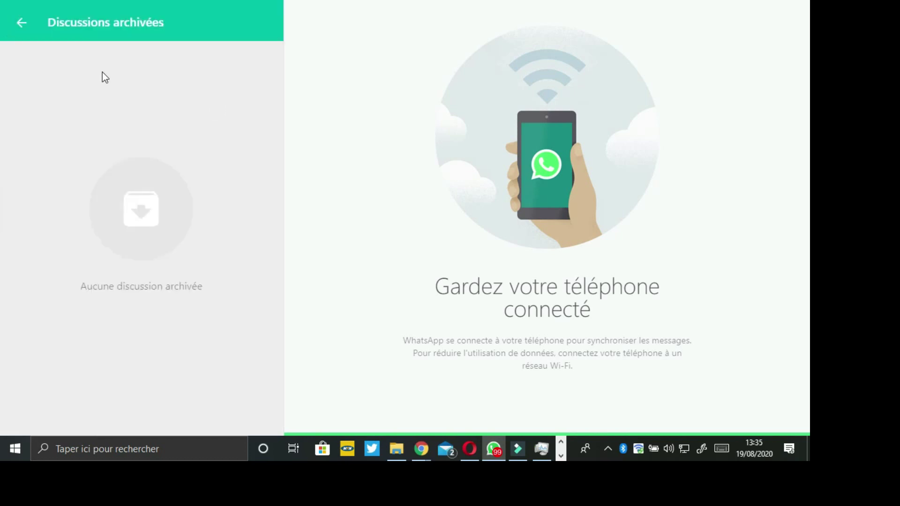
{"action": "left_click", "coordinate": [22, 24]}
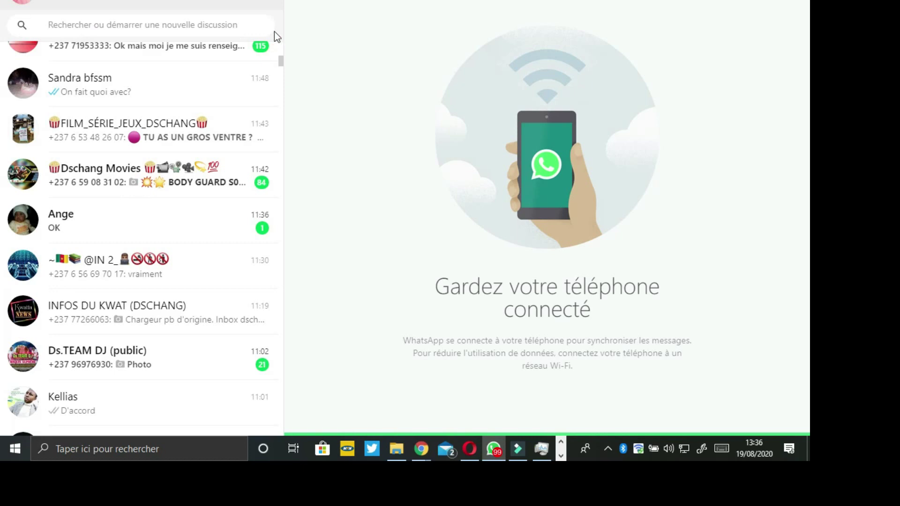
{"action": "scroll", "coordinate": [187, 66], "scroll_direction": "up", "scroll_amount": 10}
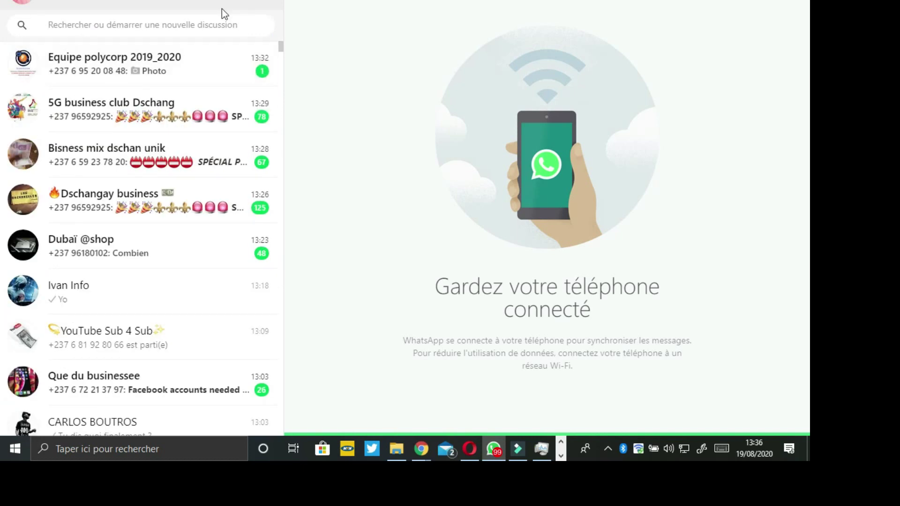
- View the Notifications options in Paramètres and return to the settings list
{"action": "left_click", "coordinate": [258, 1]}
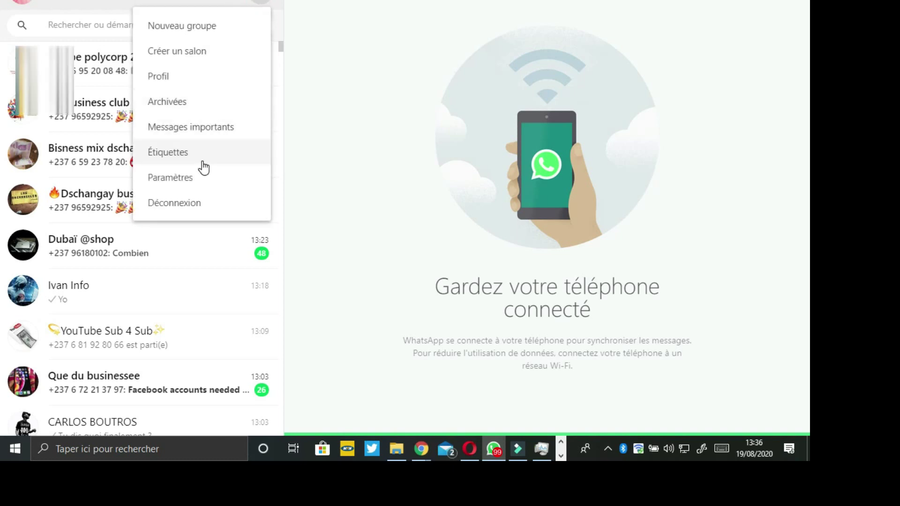
{"action": "left_click", "coordinate": [203, 178]}
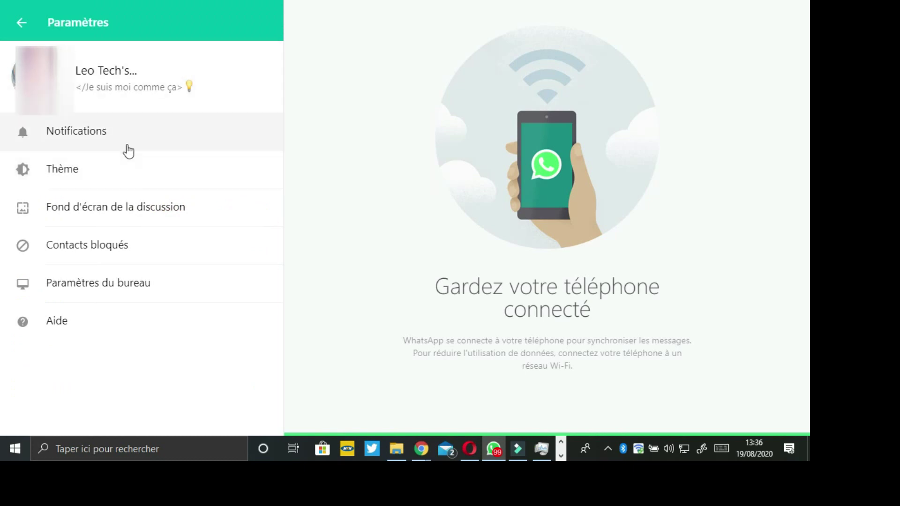
{"action": "left_click", "coordinate": [128, 148]}
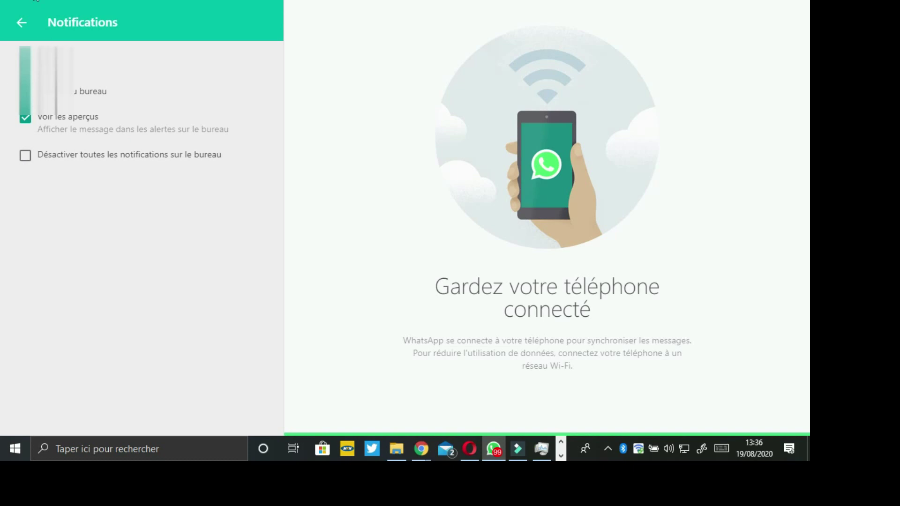
{"action": "left_click", "coordinate": [22, 23]}
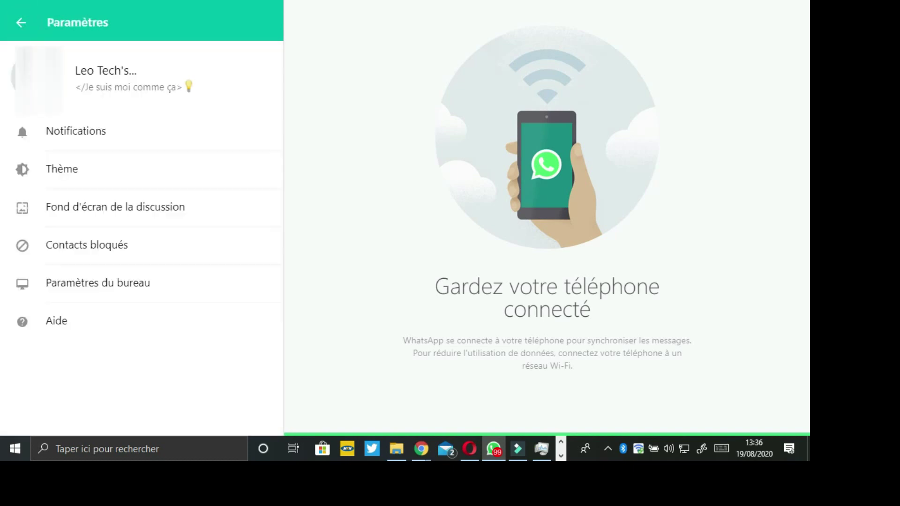
- Change the application theme to Sombre and return to the chat list
{"action": "left_click", "coordinate": [55, 168]}
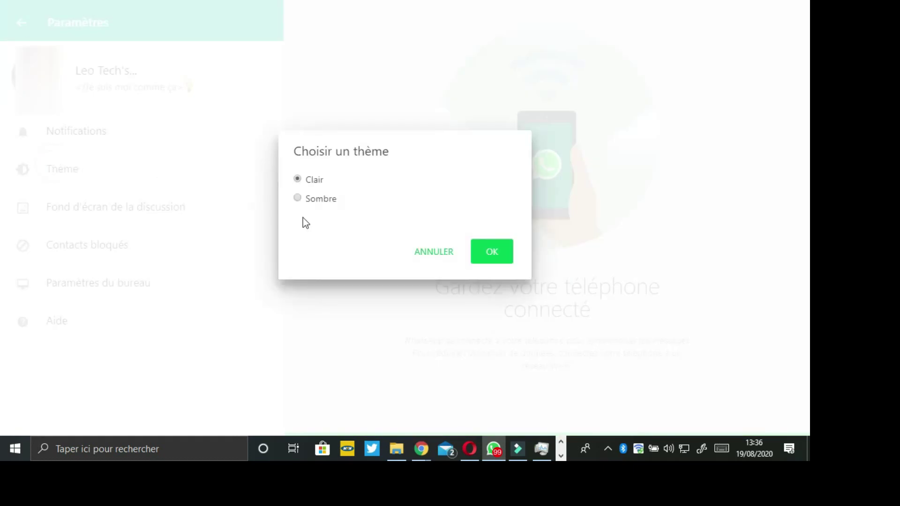
{"action": "left_click", "coordinate": [307, 201]}
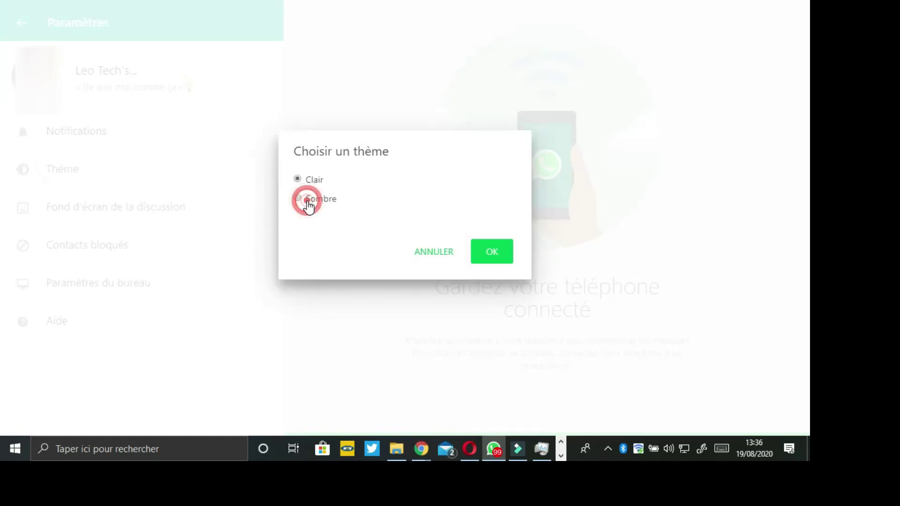
{"action": "left_click", "coordinate": [495, 258]}
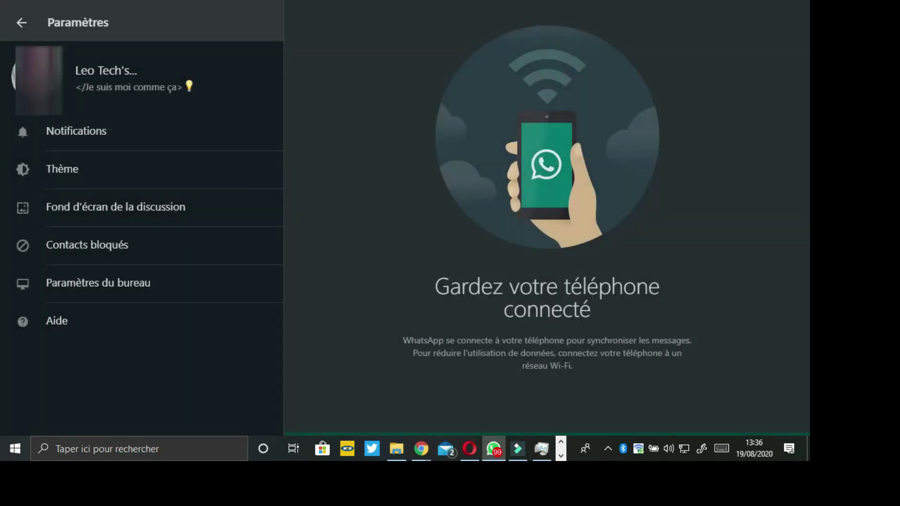
{"action": "left_click", "coordinate": [20, 24]}
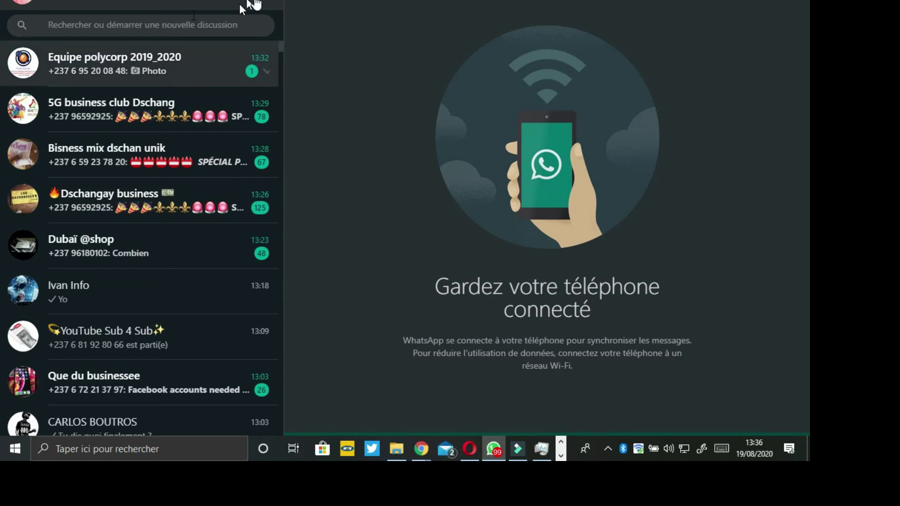
{"action": "left_click", "coordinate": [263, 4]}
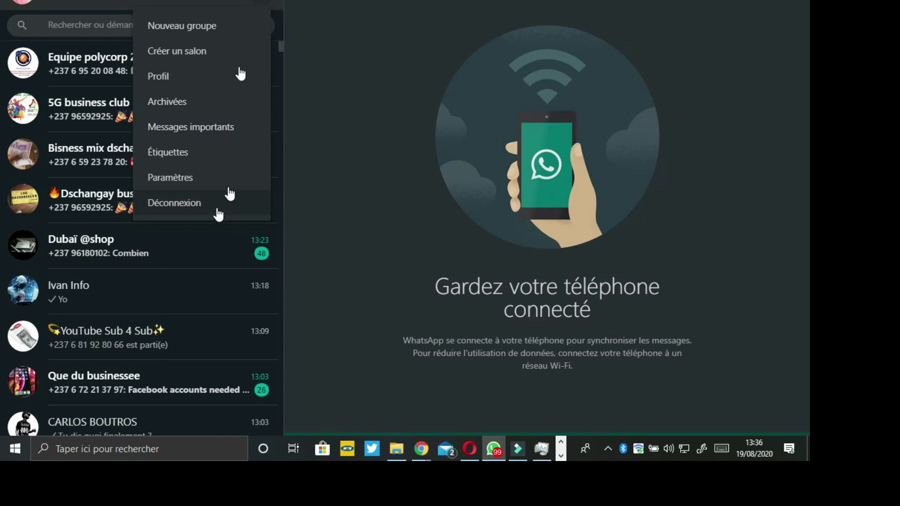
{"action": "left_click", "coordinate": [376, 52]}
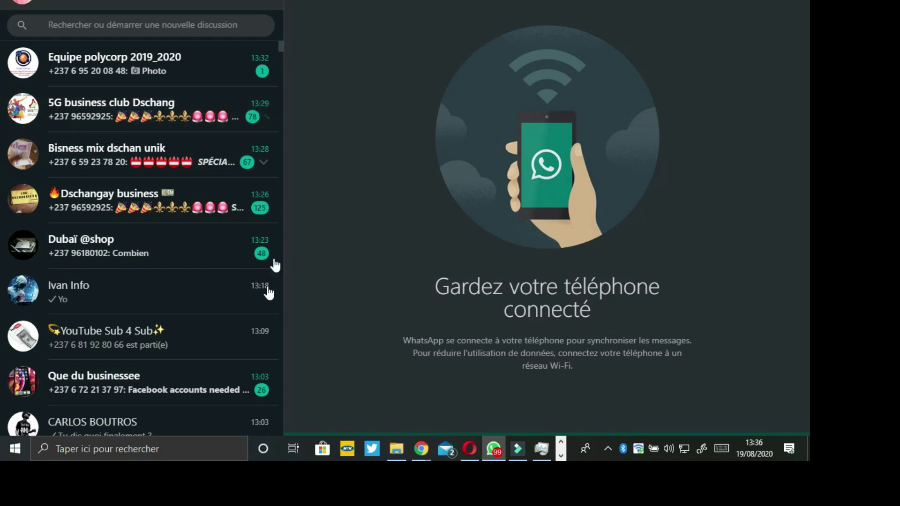
- Search the discussions for "Techs" and open the Techs conversation
{"action": "left_click", "coordinate": [197, 22]}
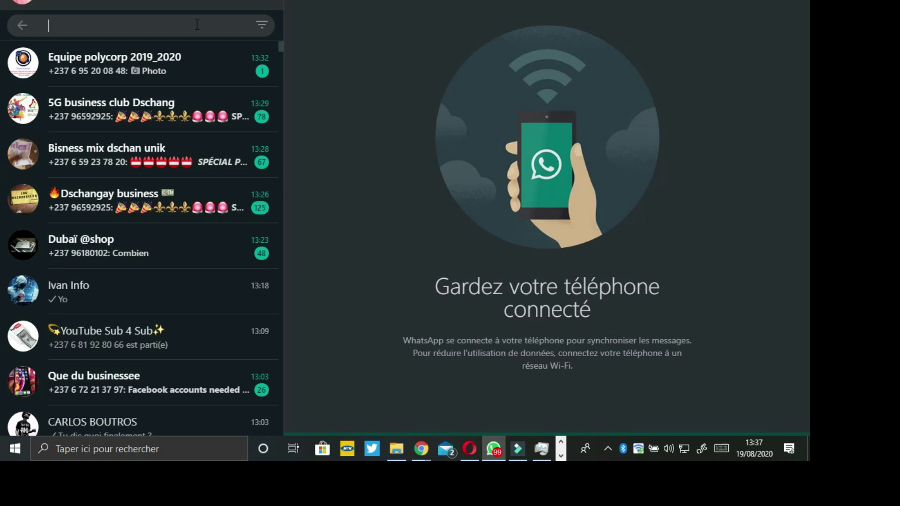
{"action": "type", "text": "T"}
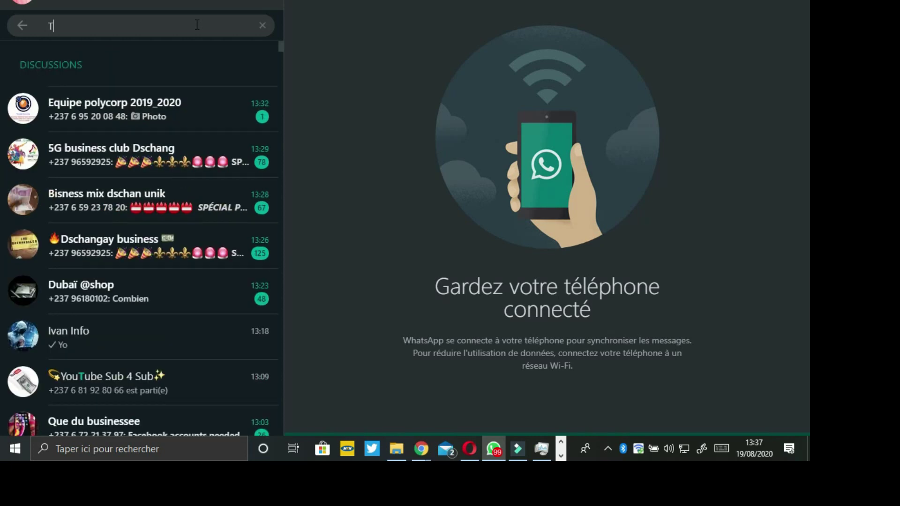
{"action": "type", "text": "echs"}
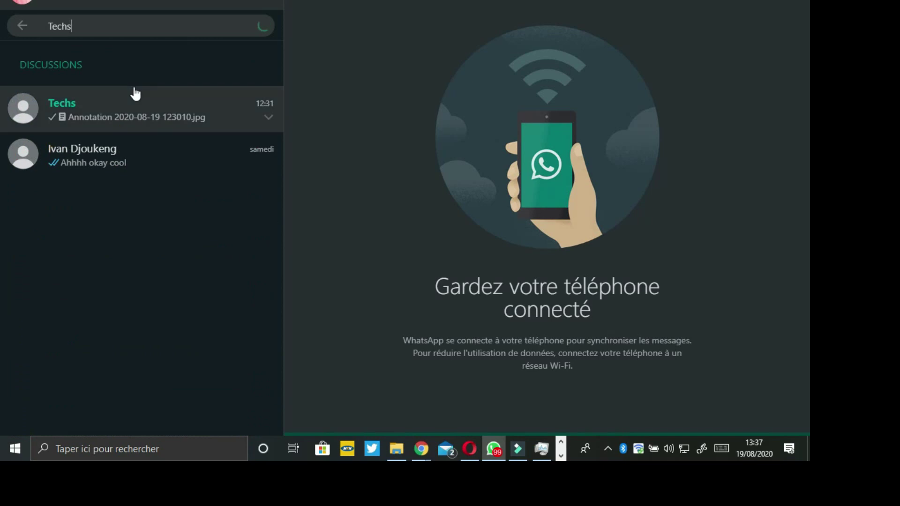
{"action": "left_click", "coordinate": [132, 121]}
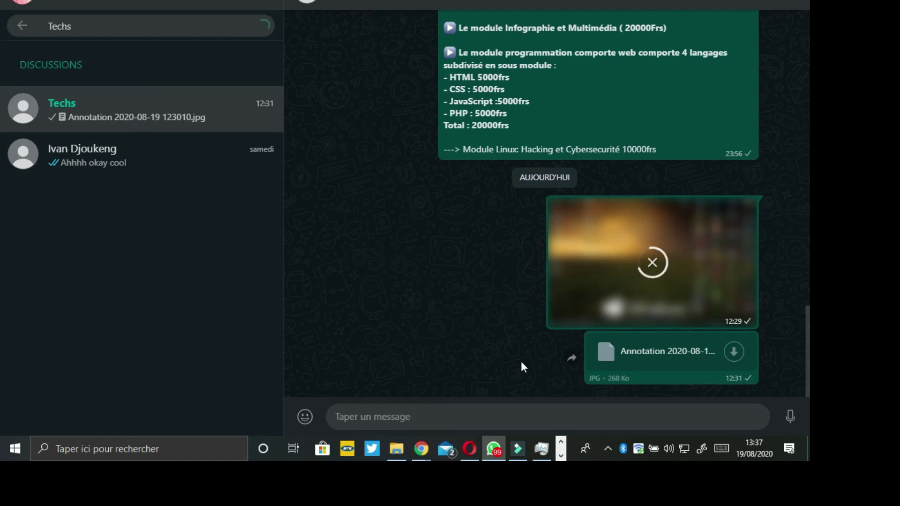
- Write the message "BONJOUR" in the Techs conversation and send it
{"action": "type", "text": "B"}
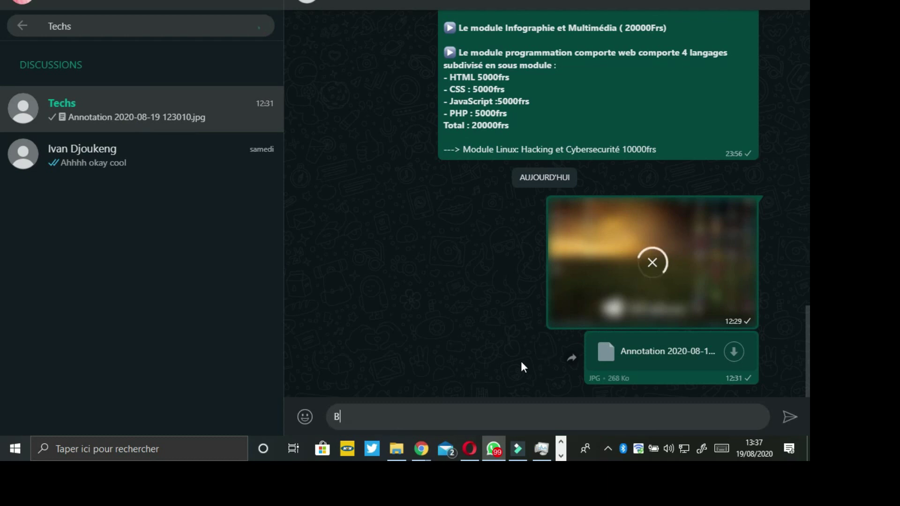
{"action": "type", "text": "O"}
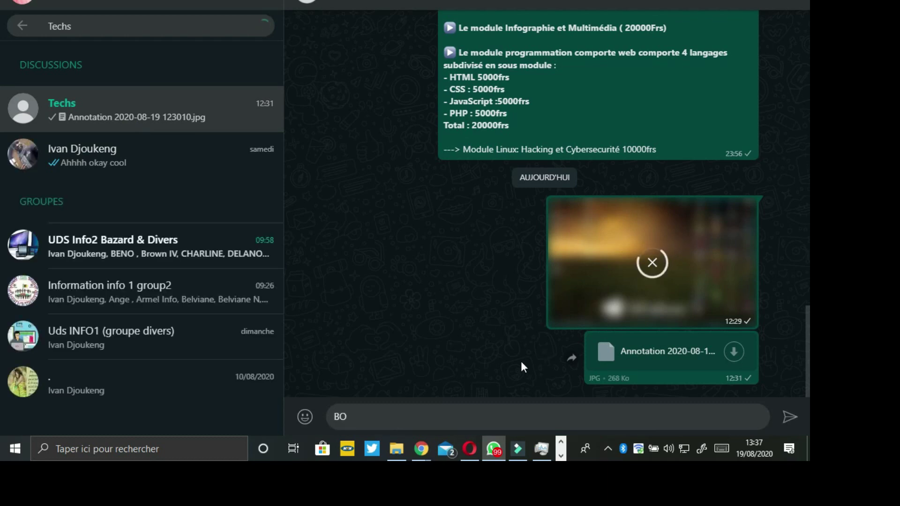
{"action": "type", "text": "O"}
{"action": "key", "text": "BackSpace"}
{"action": "type", "text": "NJOUR"}
{"action": "key", "text": "Return"}
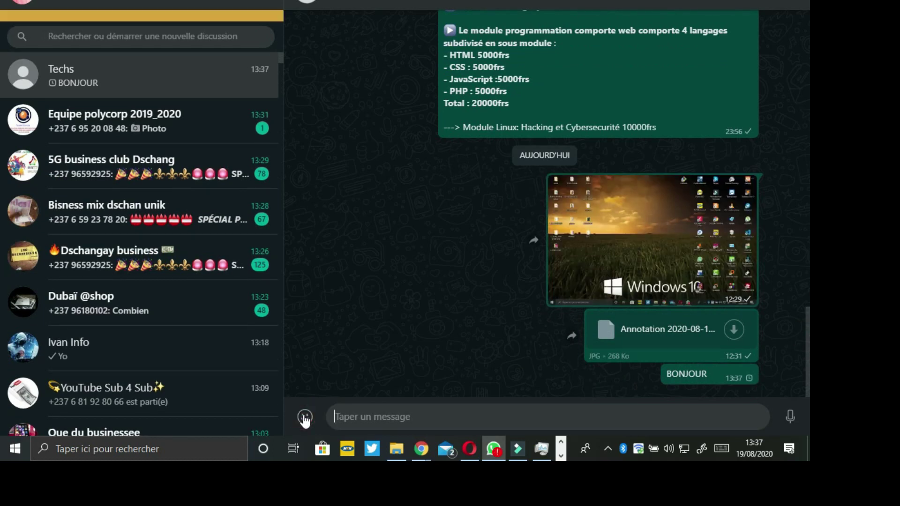
- Look through the emoji picker's Smileys et personnes category, the GIF picker and the sticker picker, and close them without inserting anything
{"action": "left_click", "coordinate": [305, 417]}
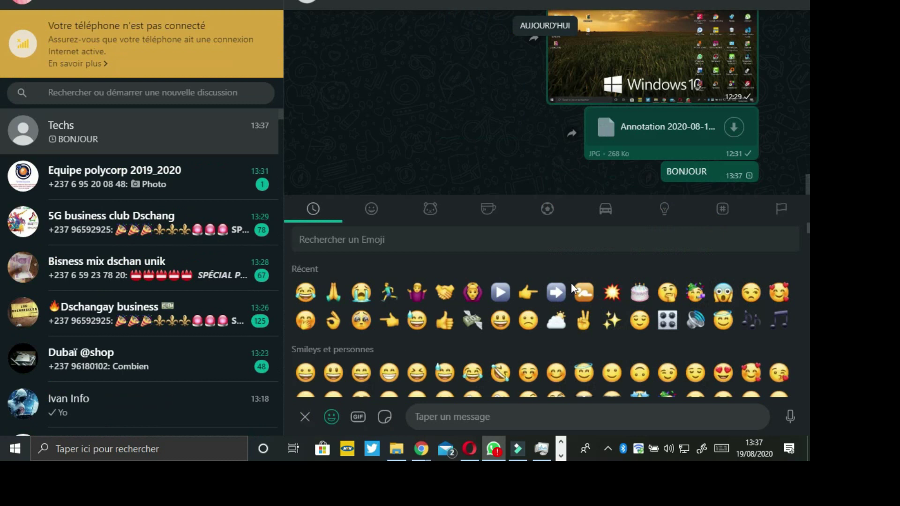
{"action": "left_click", "coordinate": [383, 246]}
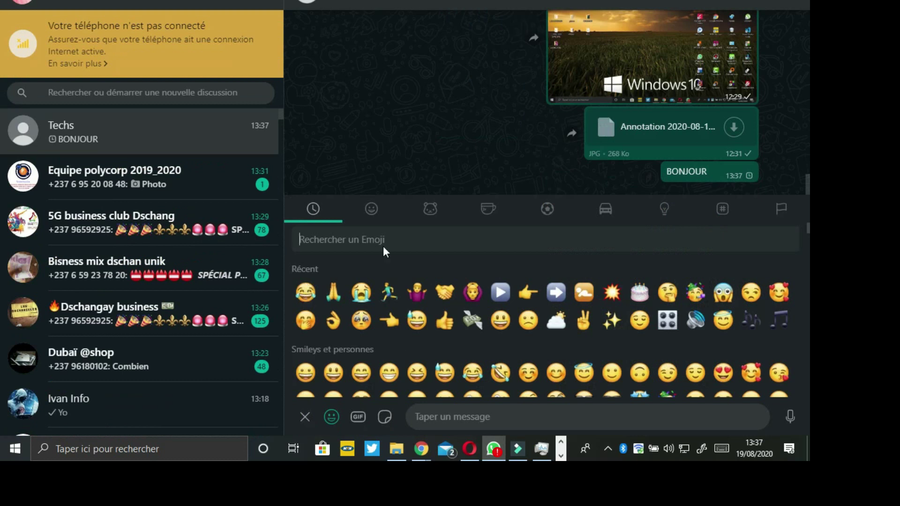
{"action": "left_click", "coordinate": [382, 212]}
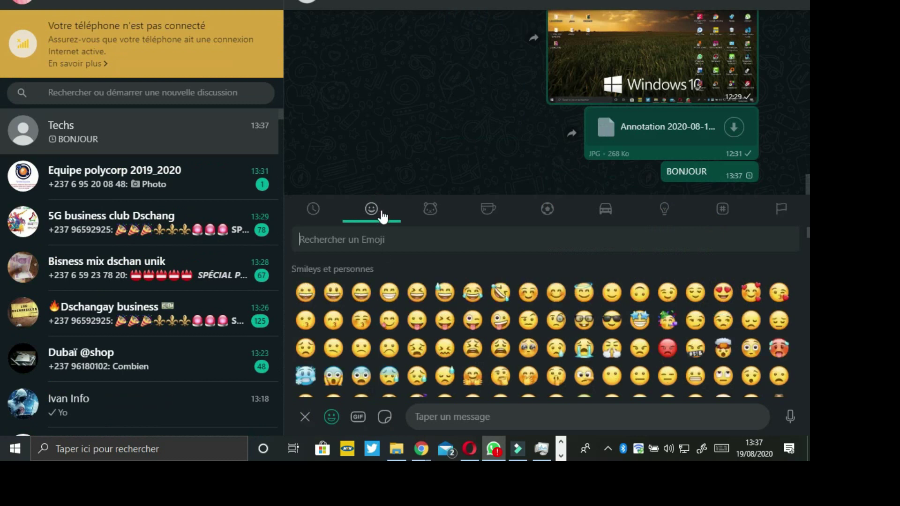
{"action": "left_click", "coordinate": [357, 419]}
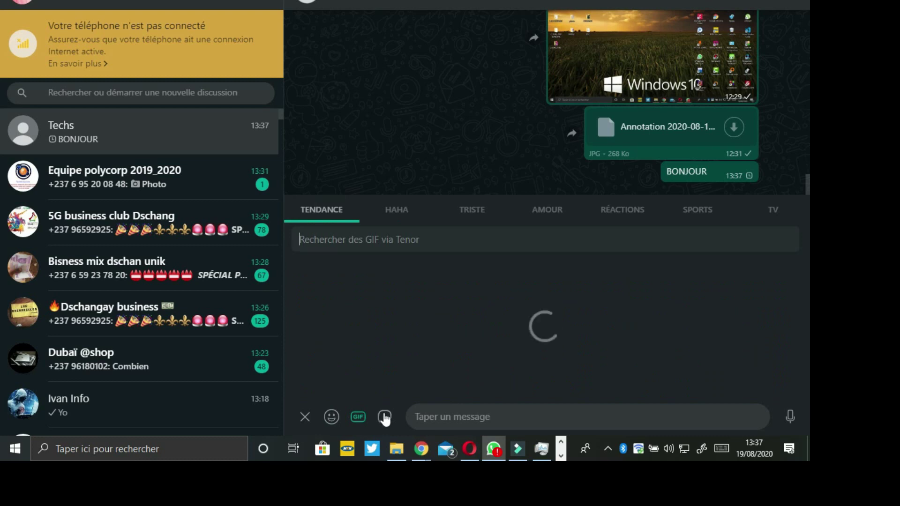
{"action": "left_click", "coordinate": [384, 417]}
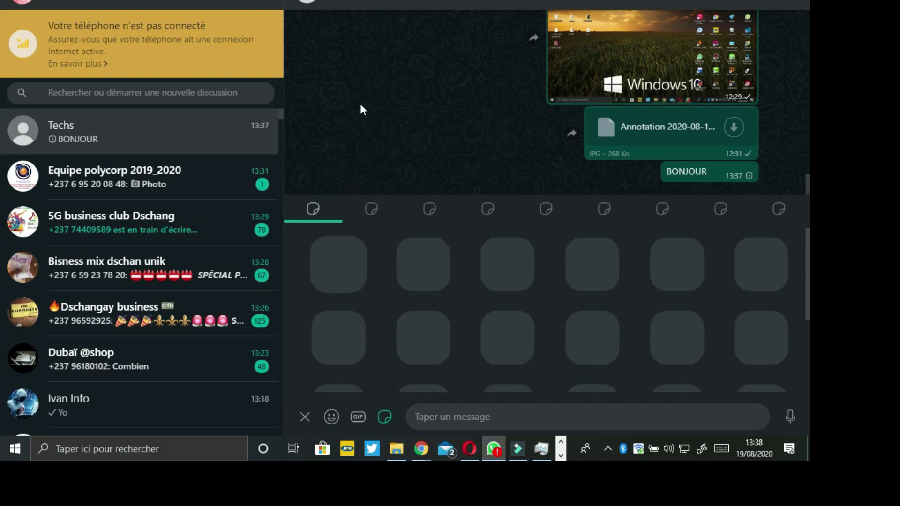
{"action": "left_click", "coordinate": [305, 415]}
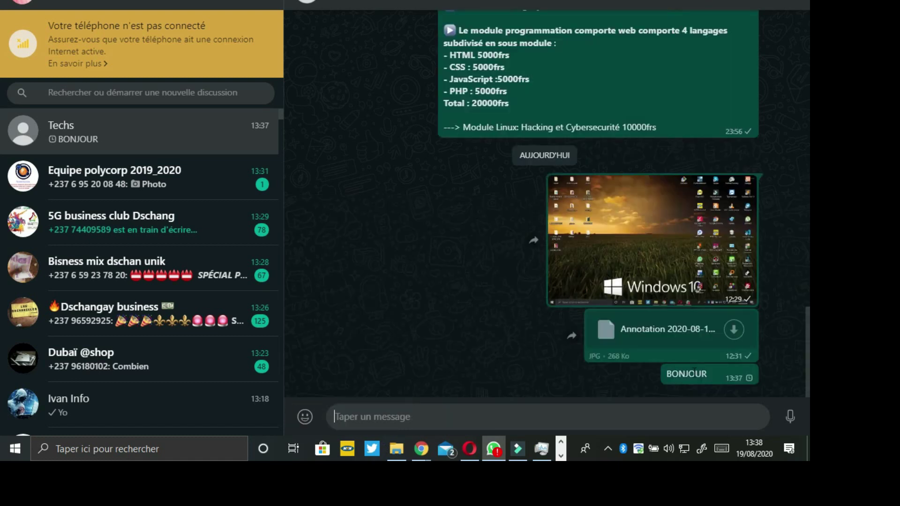
- Acknowledge the microphone authorization notice, record a voice message of about 10 seconds and send it to the Techs conversation
{"action": "left_click", "coordinate": [790, 417]}
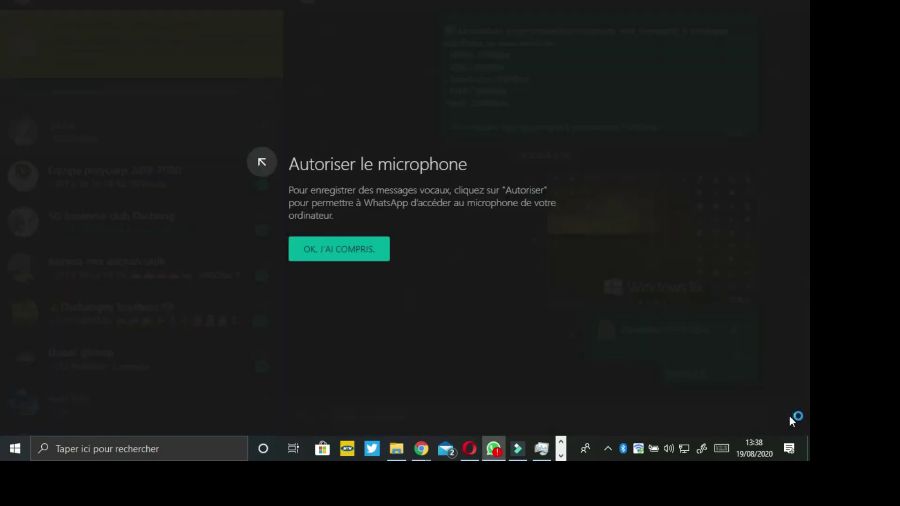
{"action": "left_click", "coordinate": [347, 259]}
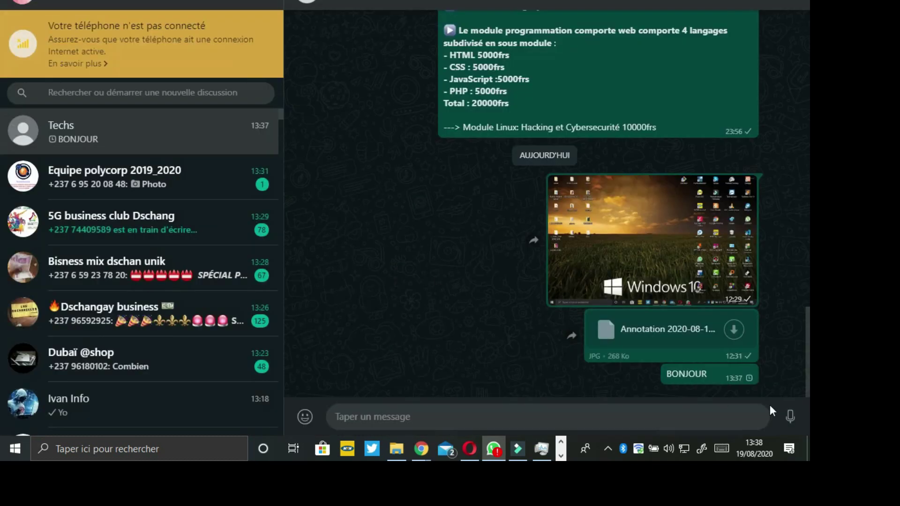
{"action": "left_click", "coordinate": [789, 415]}
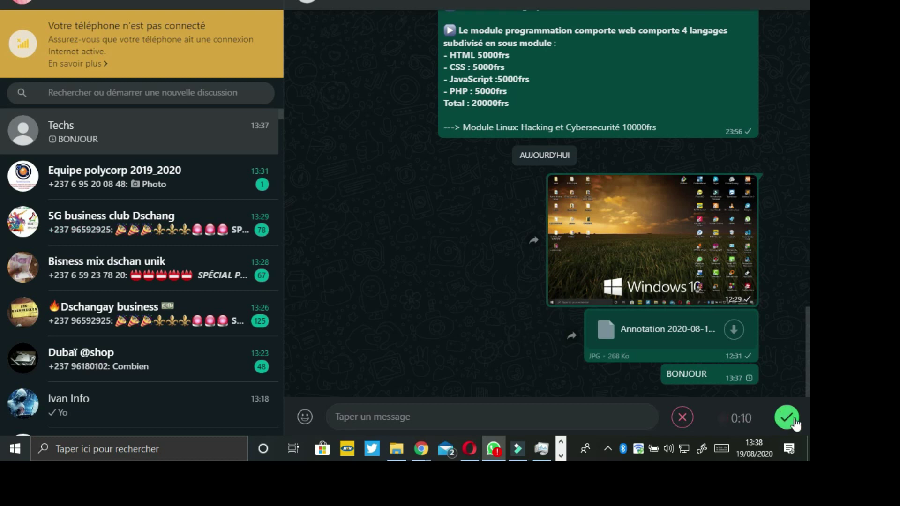
{"action": "left_click", "coordinate": [787, 417]}
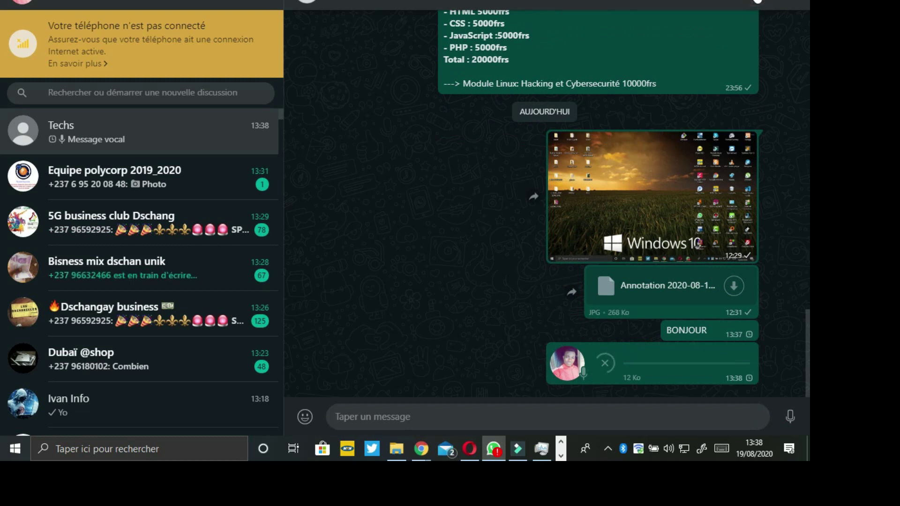
- Choose the vpnbook file from the Bureau folder as a document attachment for the Techs conversation, and discard its preview without sending
{"action": "left_click", "coordinate": [756, 0]}
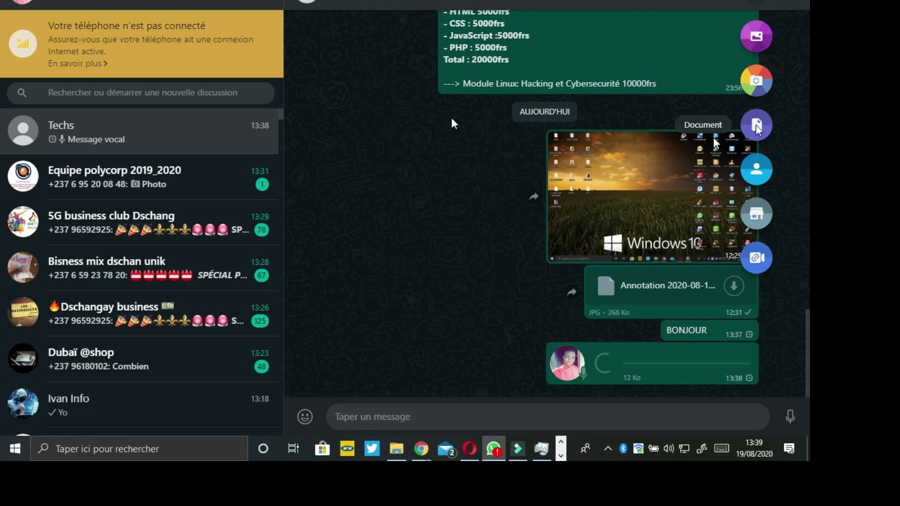
{"action": "left_click", "coordinate": [756, 127]}
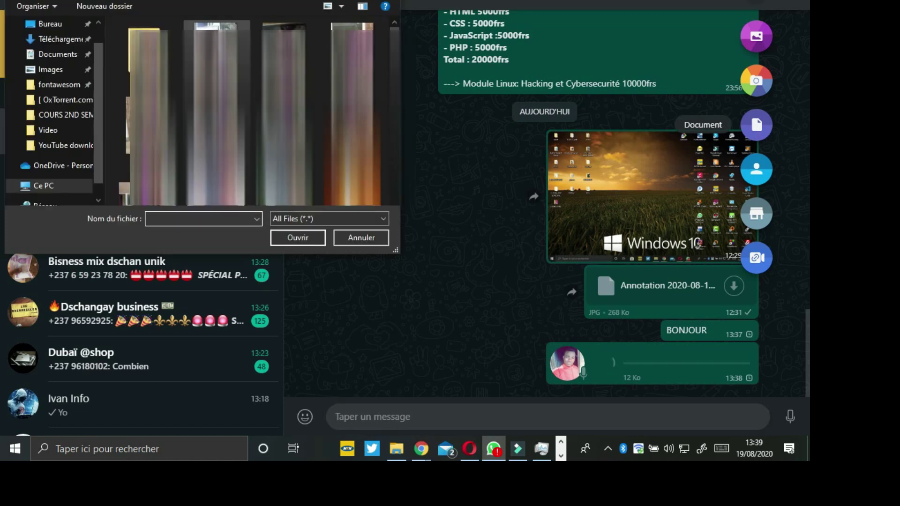
{"action": "left_click", "coordinate": [57, 26]}
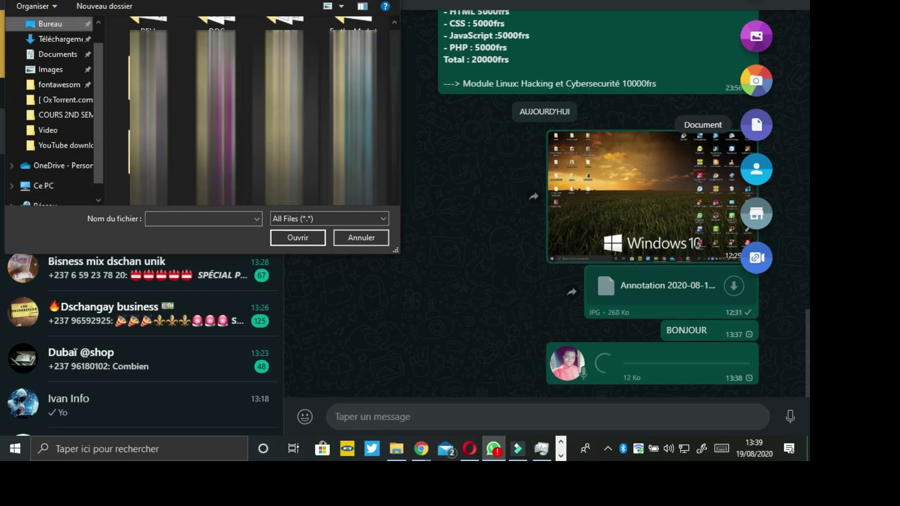
{"action": "left_click_drag", "start_coordinate": [394, 64], "coordinate": [393, 155]}
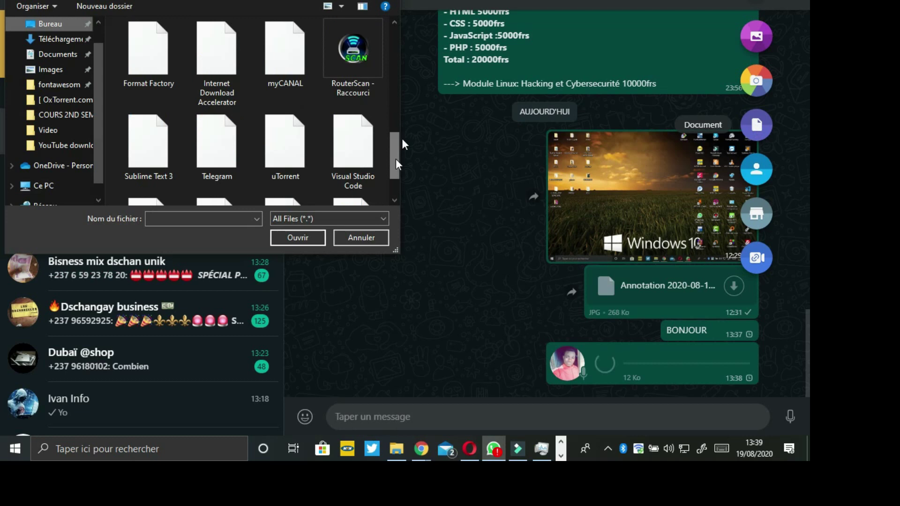
{"action": "left_click_drag", "start_coordinate": [396, 158], "coordinate": [389, 195]}
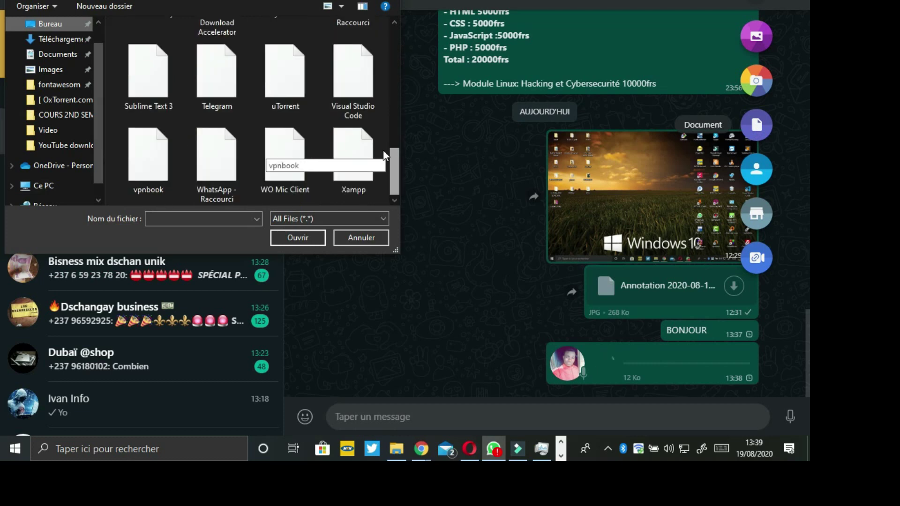
{"action": "left_click", "coordinate": [162, 187]}
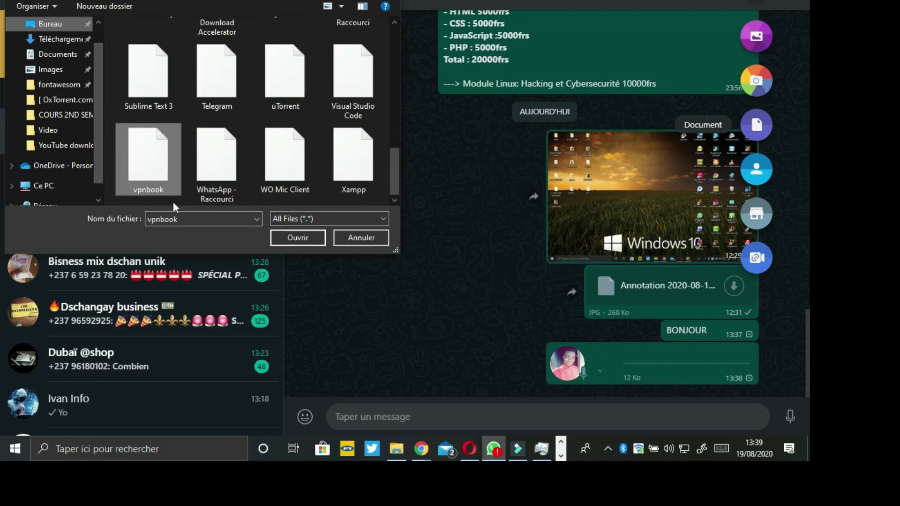
{"action": "left_click", "coordinate": [296, 233]}
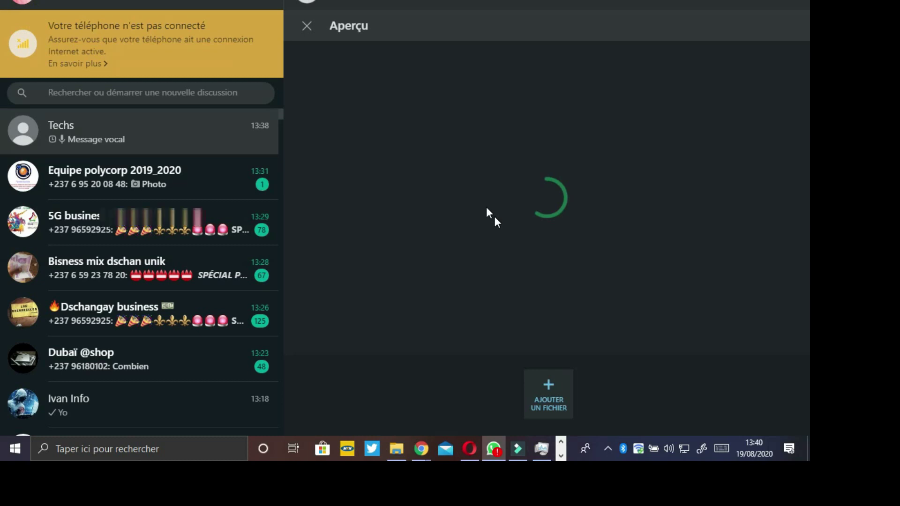
{"action": "left_click", "coordinate": [308, 28]}
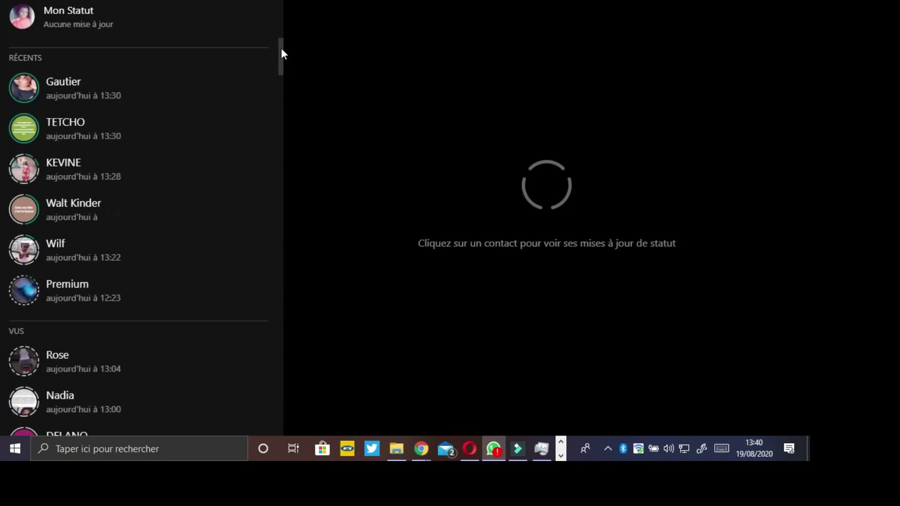
- Browse the recent status updates, view the text status of the second recent contact, and return to the discussions
{"action": "scroll", "coordinate": [282, 54], "scroll_direction": "down", "scroll_amount": 2}
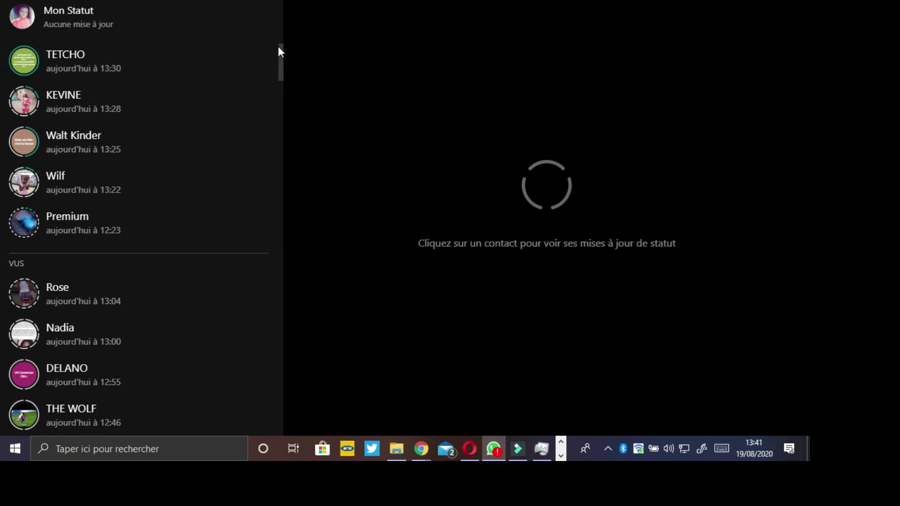
{"action": "left_click_drag", "start_coordinate": [280, 48], "coordinate": [280, 33]}
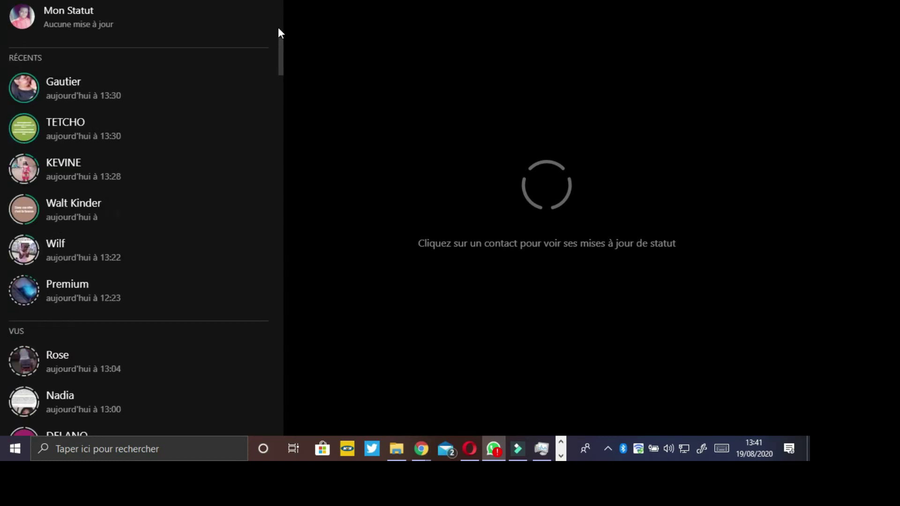
{"action": "left_click", "coordinate": [89, 137]}
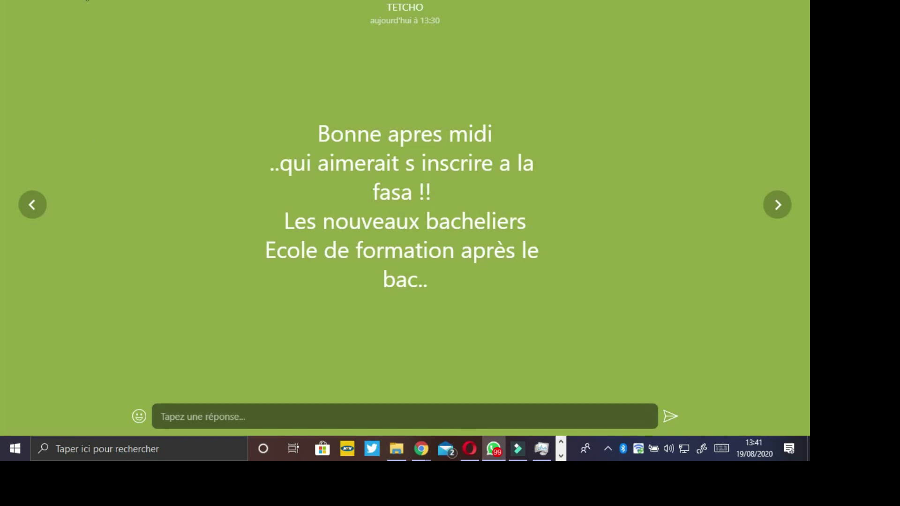
{"action": "left_click", "coordinate": [26, 2]}
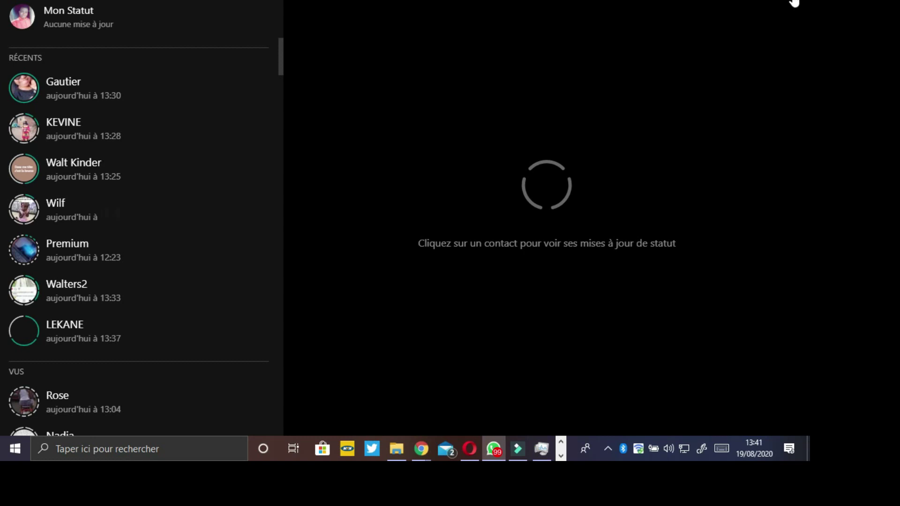
{"action": "left_click", "coordinate": [794, 2]}
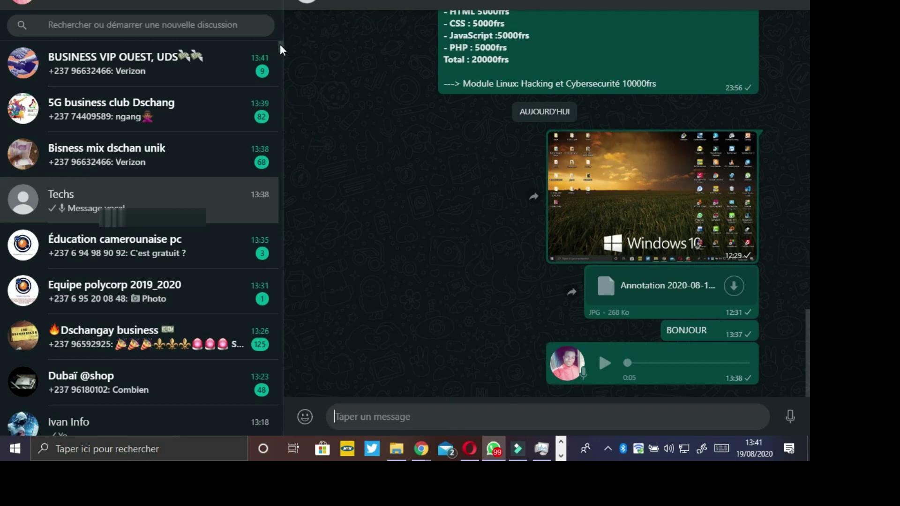
- Search the messages of the Techs conversation for "hjhj" and close the message search
{"action": "scroll", "coordinate": [279, 48], "scroll_direction": "down", "scroll_amount": 5}
{"action": "scroll", "coordinate": [280, 42], "scroll_direction": "up", "scroll_amount": 5}
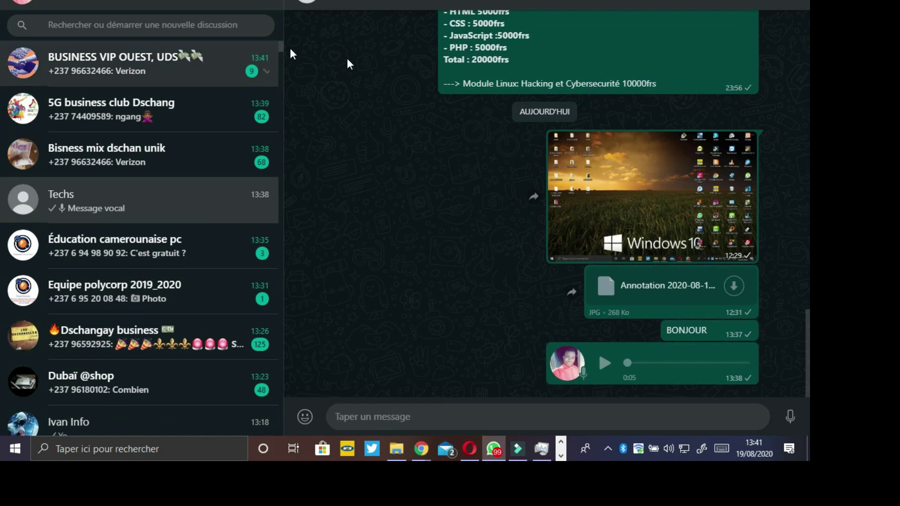
{"action": "left_click", "coordinate": [730, 1]}
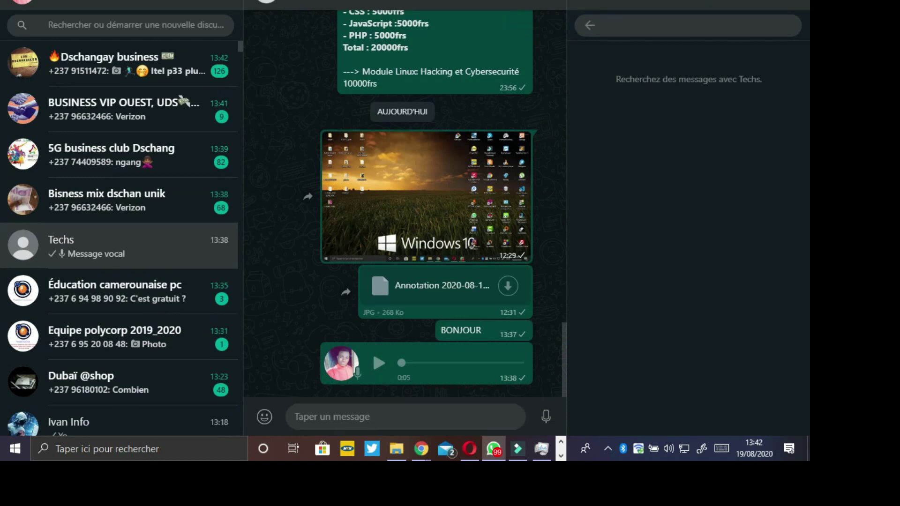
{"action": "type", "text": "hjhj"}
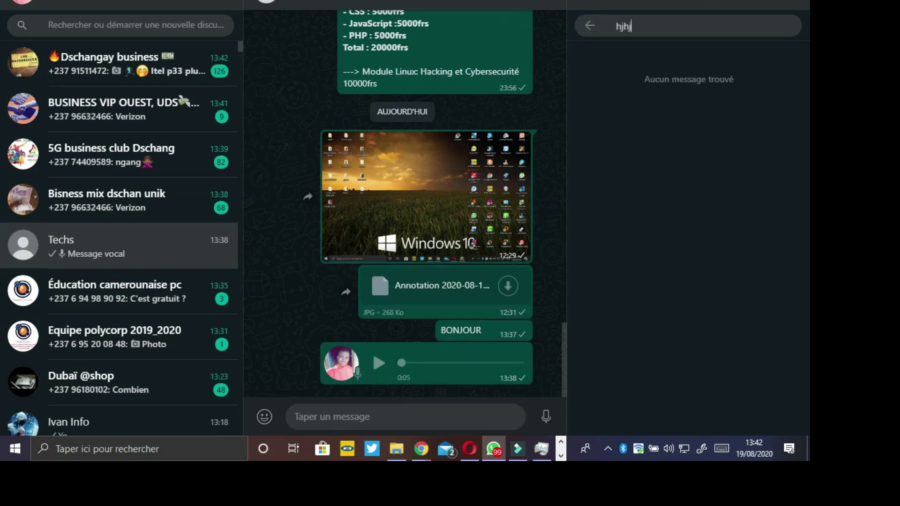
{"action": "left_click", "coordinate": [598, 5]}
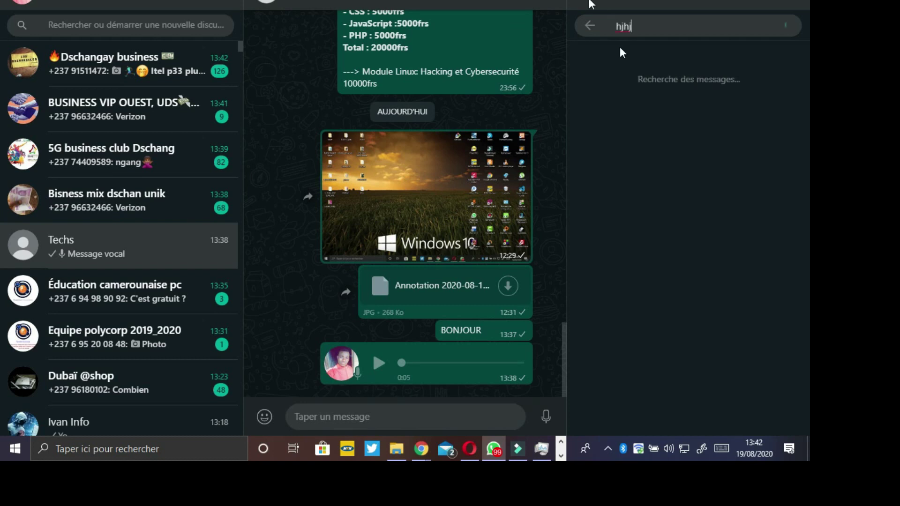
{"action": "key", "text": "Escape"}
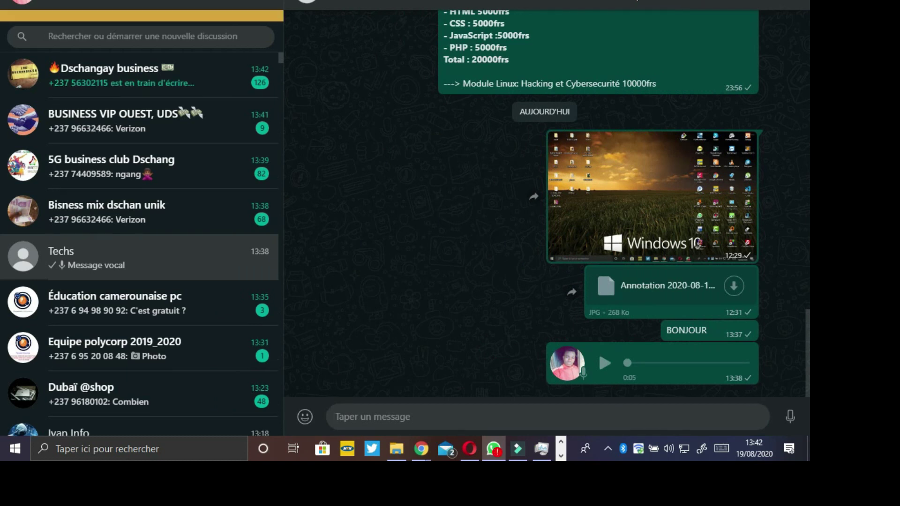
- Examine the Techs contact information from the profile picture and shared media down to the option for deleting the discussion, and close it
{"action": "left_click", "coordinate": [636, 1]}
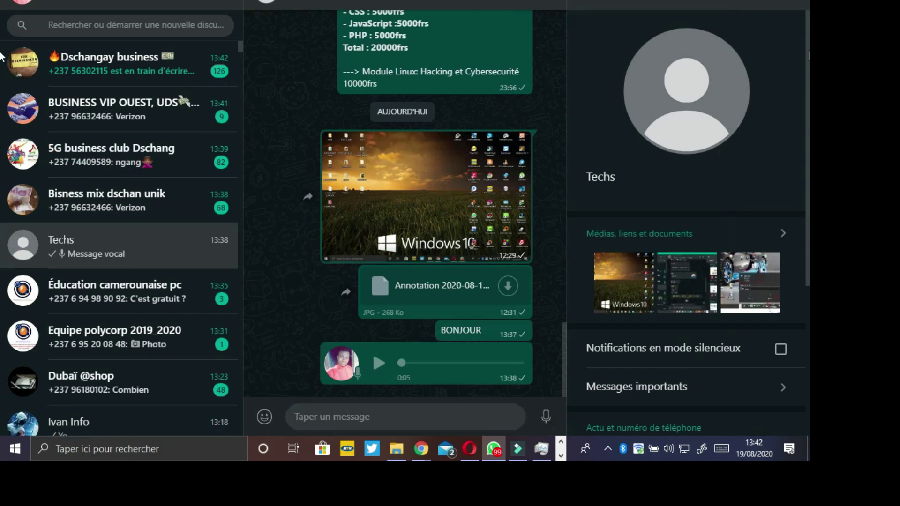
{"action": "left_click_drag", "start_coordinate": [809, 115], "coordinate": [808, 162]}
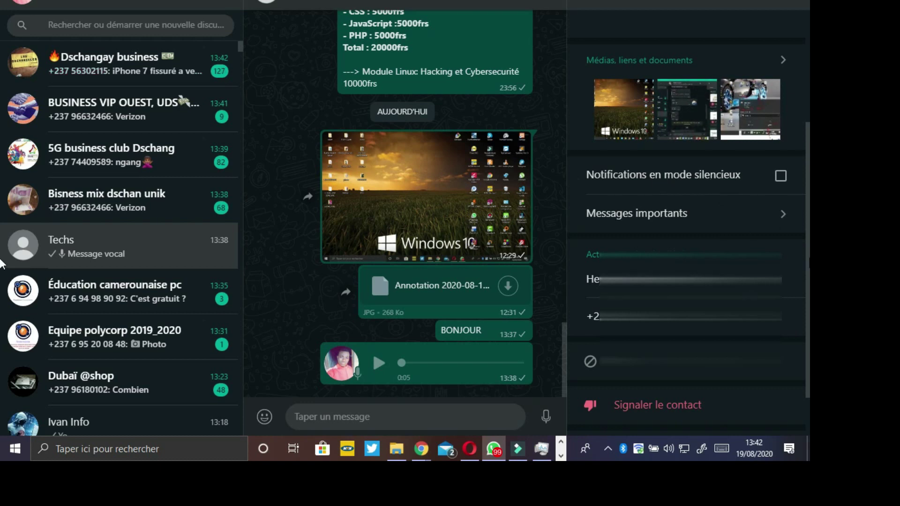
{"action": "left_click_drag", "start_coordinate": [807, 259], "coordinate": [809, 313]}
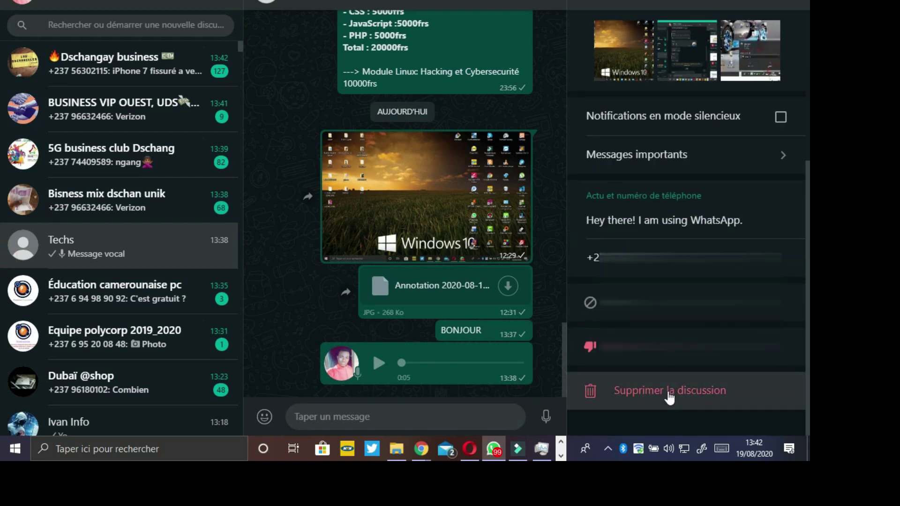
{"action": "left_click_drag", "start_coordinate": [807, 264], "coordinate": [808, 62]}
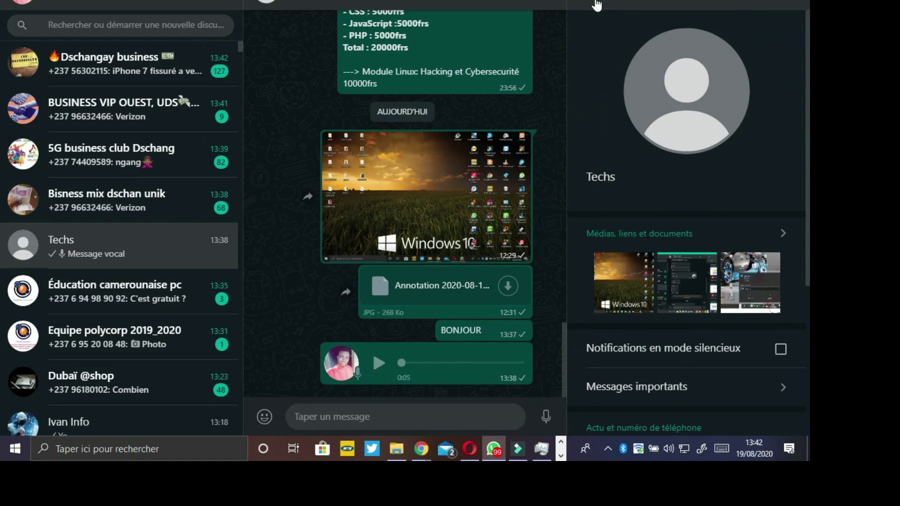
{"action": "left_click", "coordinate": [808, 120]}
{"action": "mouse_move", "coordinate": [808, 120]}
{"action": "left_mouse_down"}
{"action": "mouse_move", "coordinate": [809, 291]}
{"action": "mouse_move", "coordinate": [806, 128]}
{"action": "left_mouse_up"}
{"action": "left_click_drag", "start_coordinate": [808, 250], "coordinate": [795, 77]}
{"action": "left_click", "coordinate": [595, 0]}
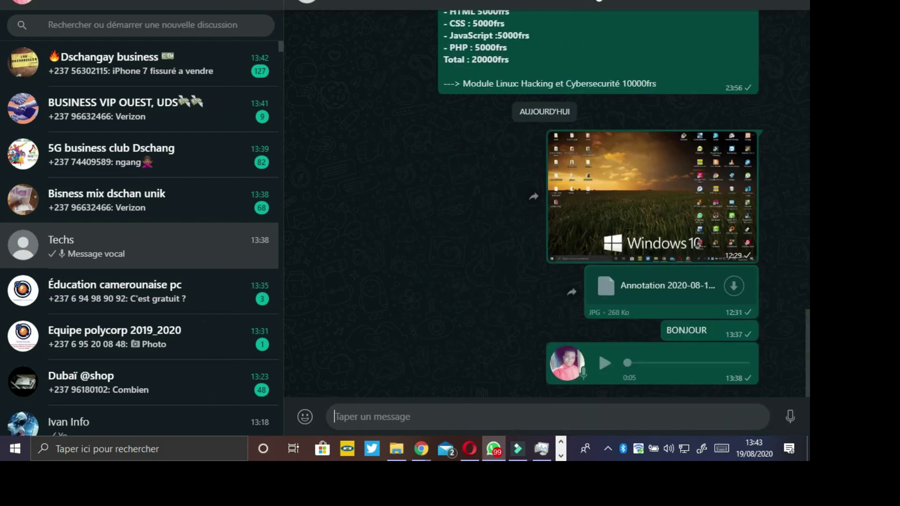
- Reopen and close the Techs contact information, and look back over the recent messages in the conversation
{"action": "left_click", "coordinate": [495, 1]}
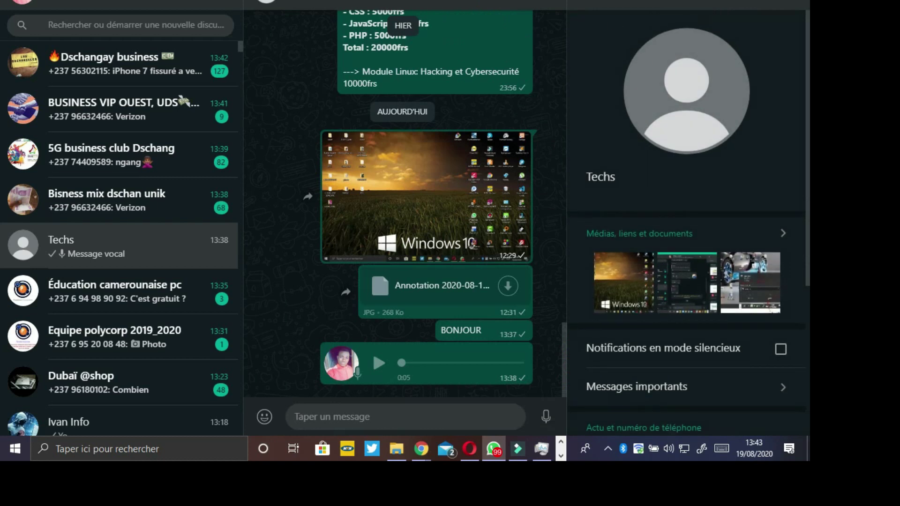
{"action": "left_click", "coordinate": [582, 2]}
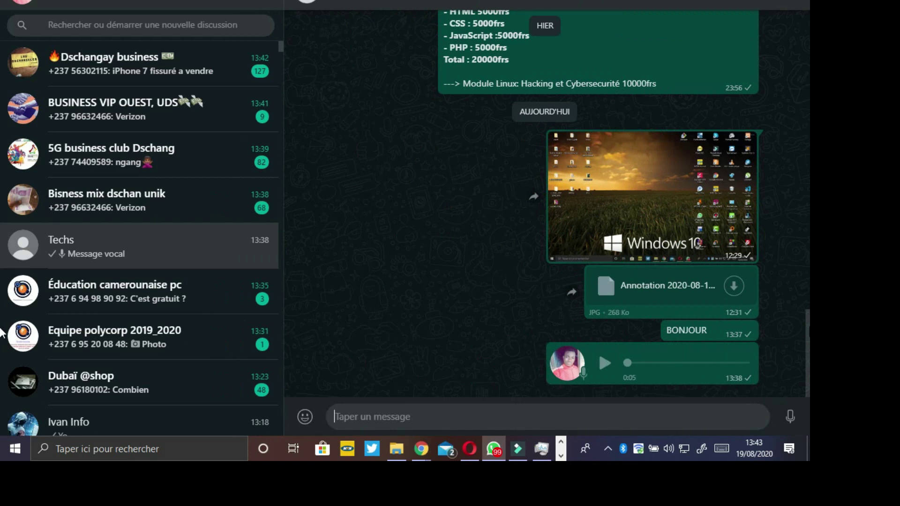
{"action": "left_click_drag", "start_coordinate": [808, 327], "coordinate": [808, 305]}
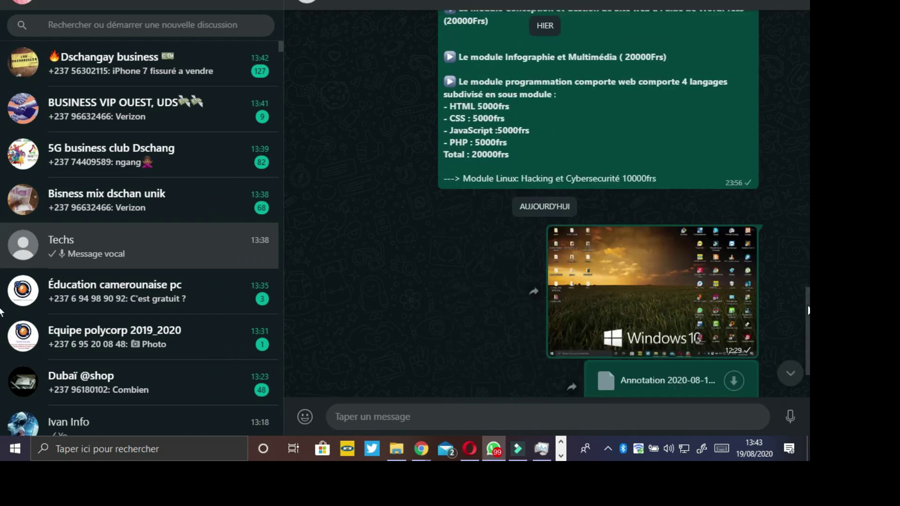
{"action": "scroll", "coordinate": [803, 322], "scroll_direction": "down", "scroll_amount": 3}
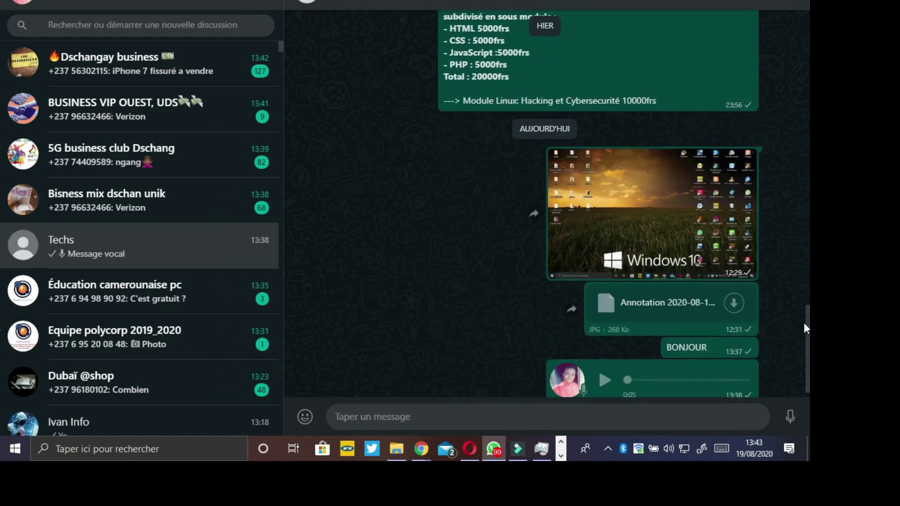